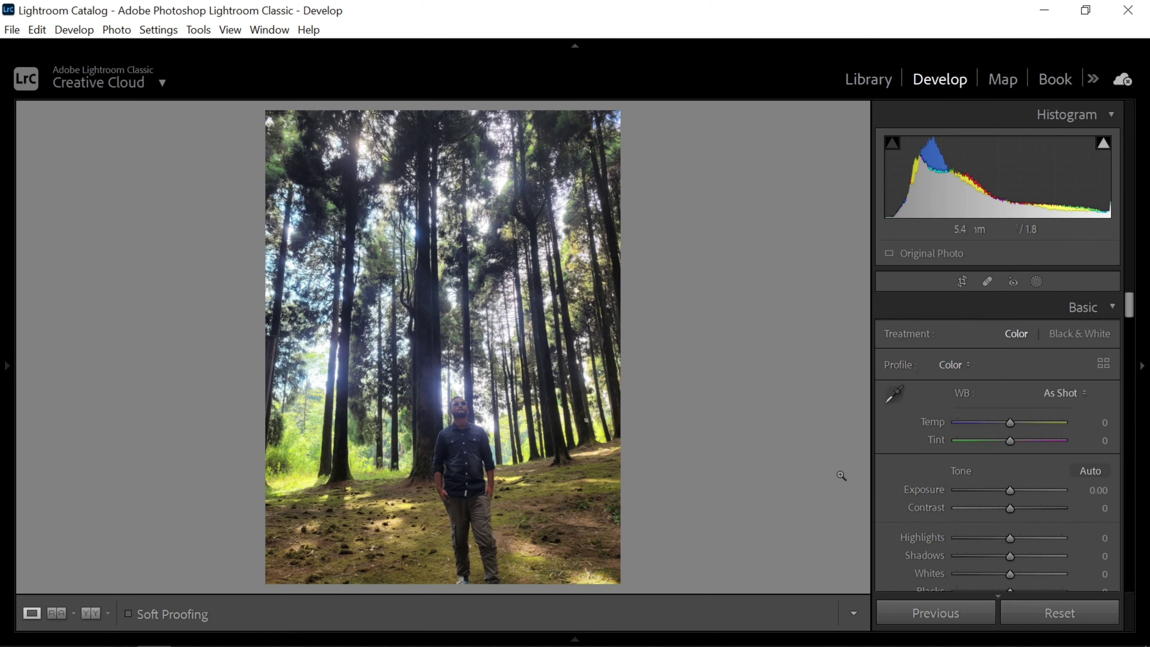
Raise Contrast to +14 and crop the frame in from the left and bottom.
scroll(944, 418, "down", 3)
mouse_move(1010, 417)
left_mouse_down()
mouse_move(1022, 417)
mouse_move(996, 451)
left_mouse_up()
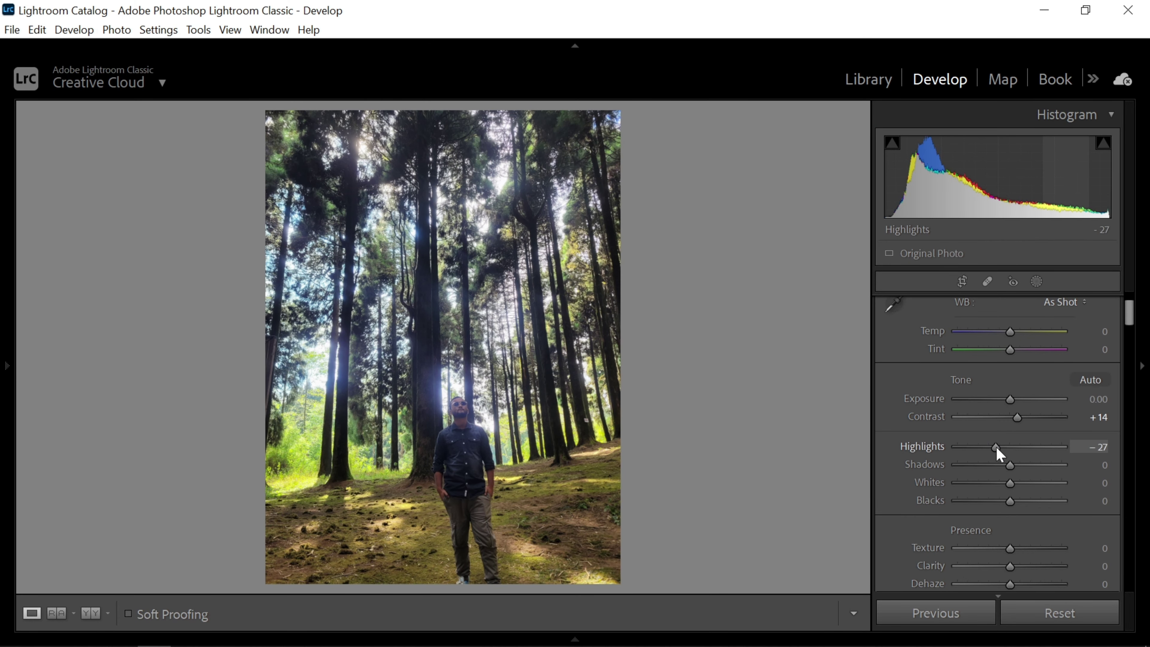
left_click(962, 281)
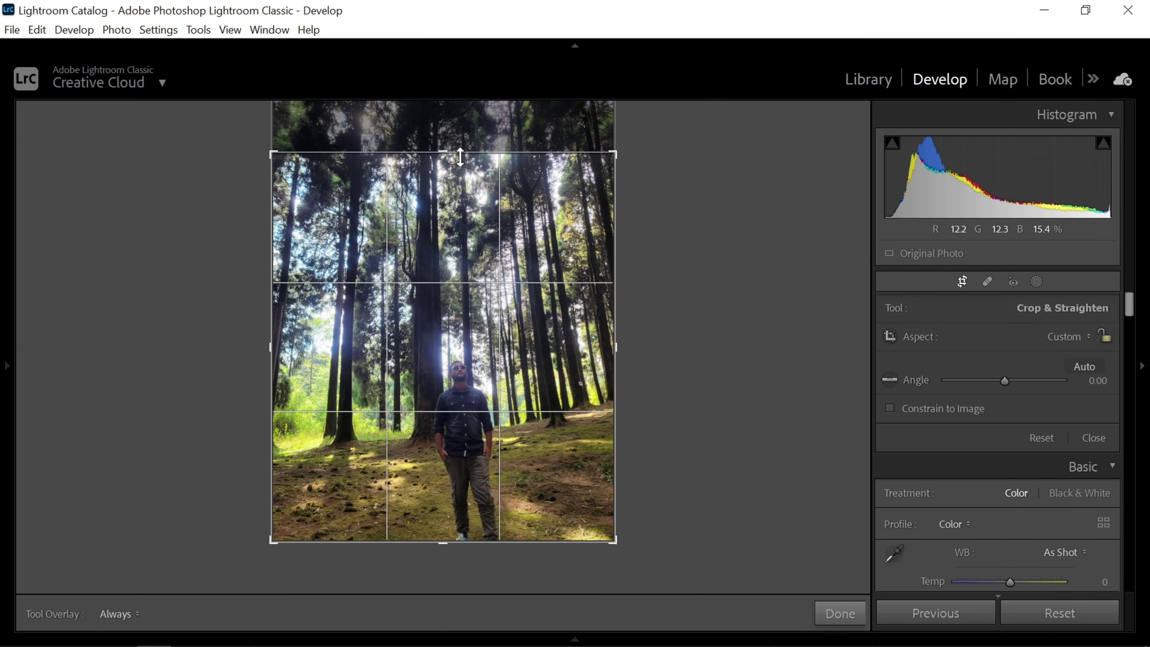
left_click_drag(271, 327, 296, 327)
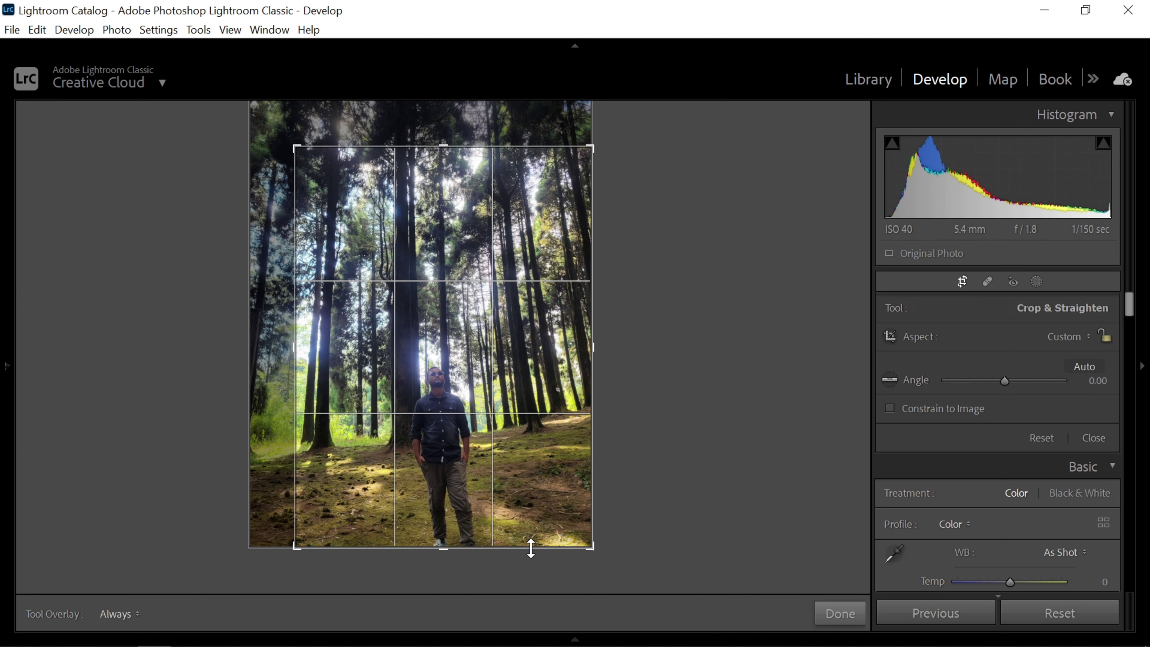
left_click_drag(531, 547, 530, 539)
left_click(840, 613)
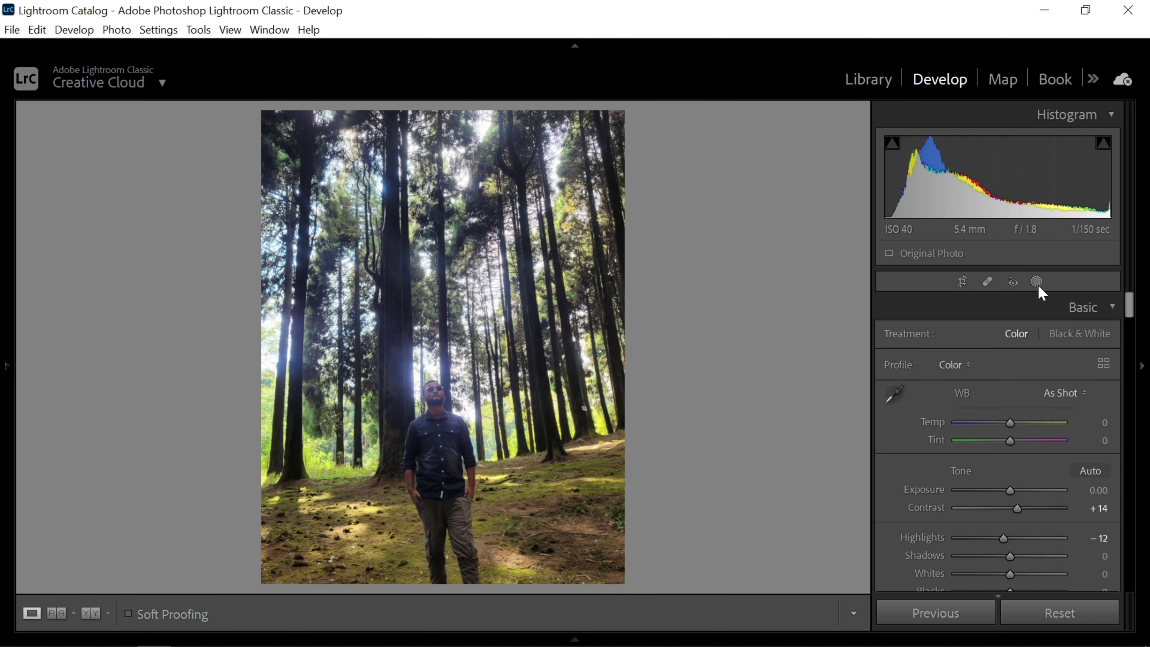
Set Highlights −100, Whites −54, Shadows +17, Blacks +15 and Temp +3 in Basic.
scroll(975, 526, "down", 2)
mouse_move(991, 469)
left_mouse_down()
mouse_move(966, 454)
mouse_move(875, 469)
left_mouse_up()
mouse_move(1027, 483)
left_mouse_down()
mouse_move(990, 502)
mouse_move(1029, 501)
left_mouse_up()
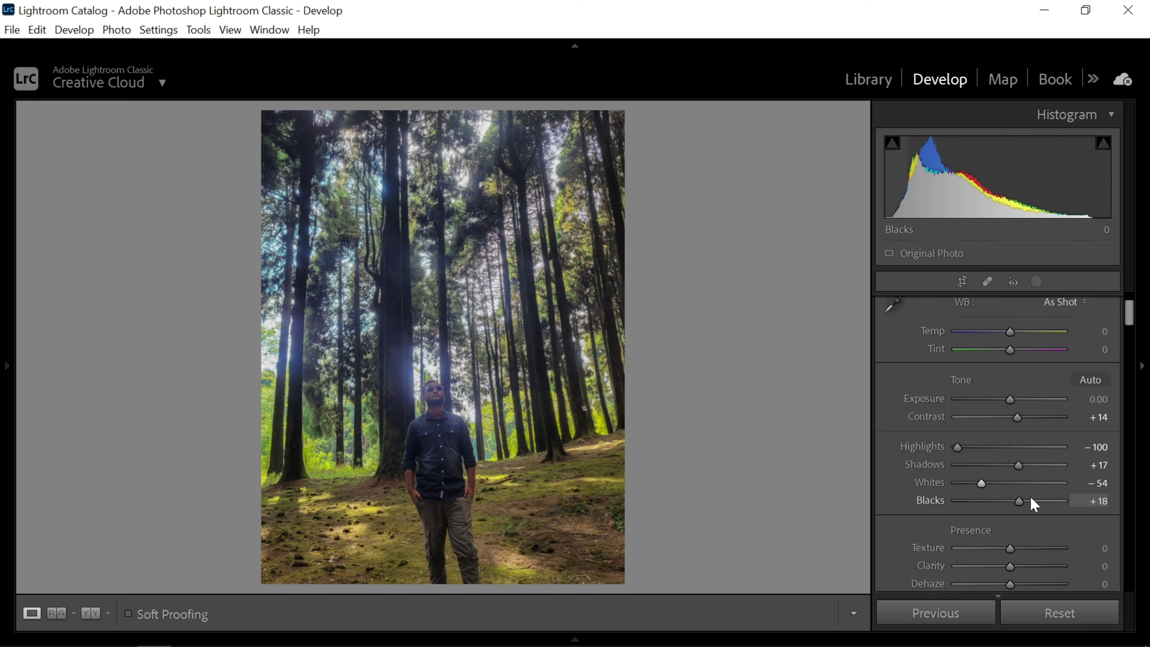
left_click_drag(1013, 334, 1020, 342)
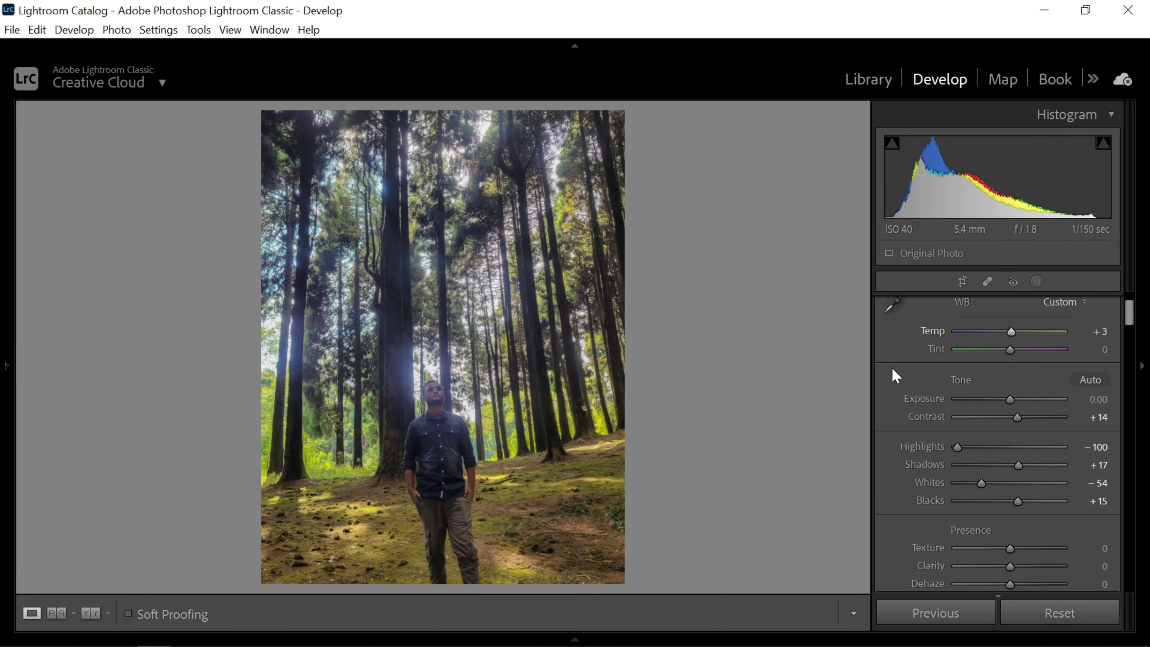
left_click(1036, 283)
Create a Select Subject mask around the man standing among the trees.
left_click(933, 329)
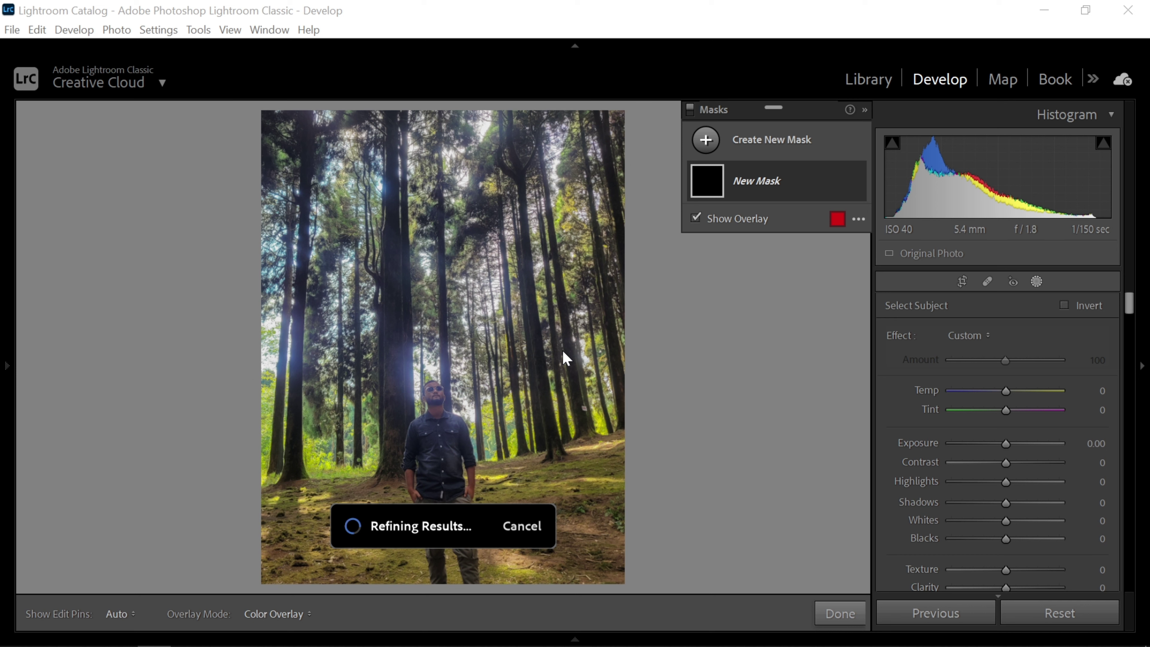
Give Mask 1 Highlights 49, Shadows 28, Exposure 0.11, then duplicate and invert it.
mouse_move(1006, 476)
left_mouse_down()
mouse_move(1032, 476)
mouse_move(1037, 495)
mouse_move(1001, 514)
mouse_move(1001, 532)
left_mouse_up()
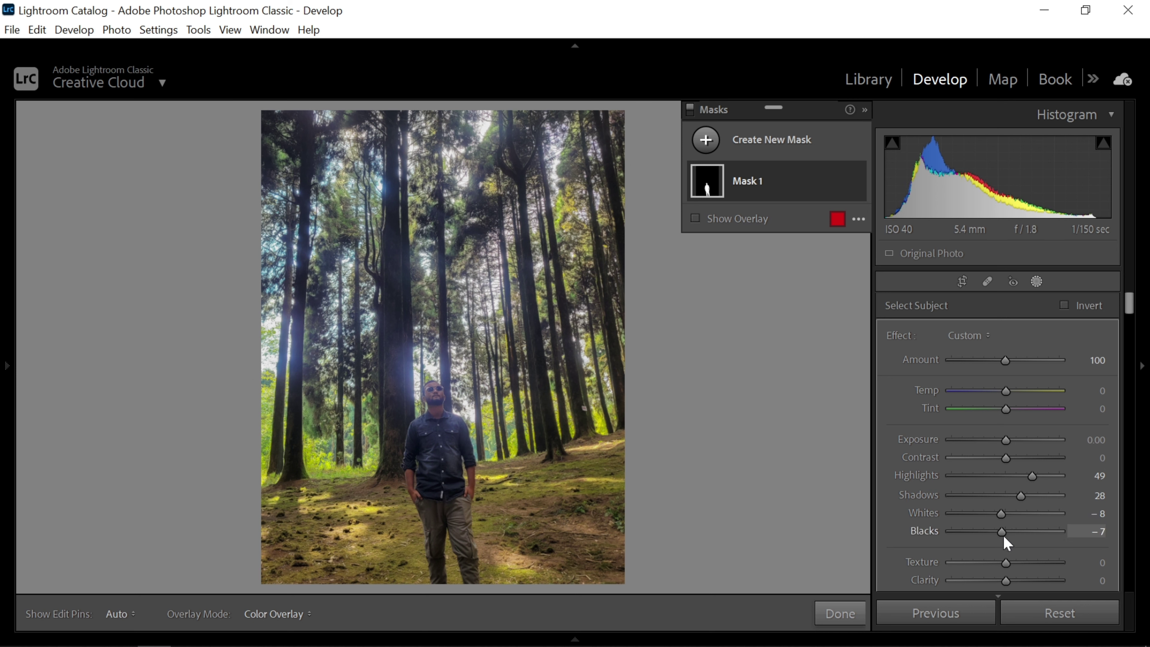
left_click_drag(1005, 439, 1007, 440)
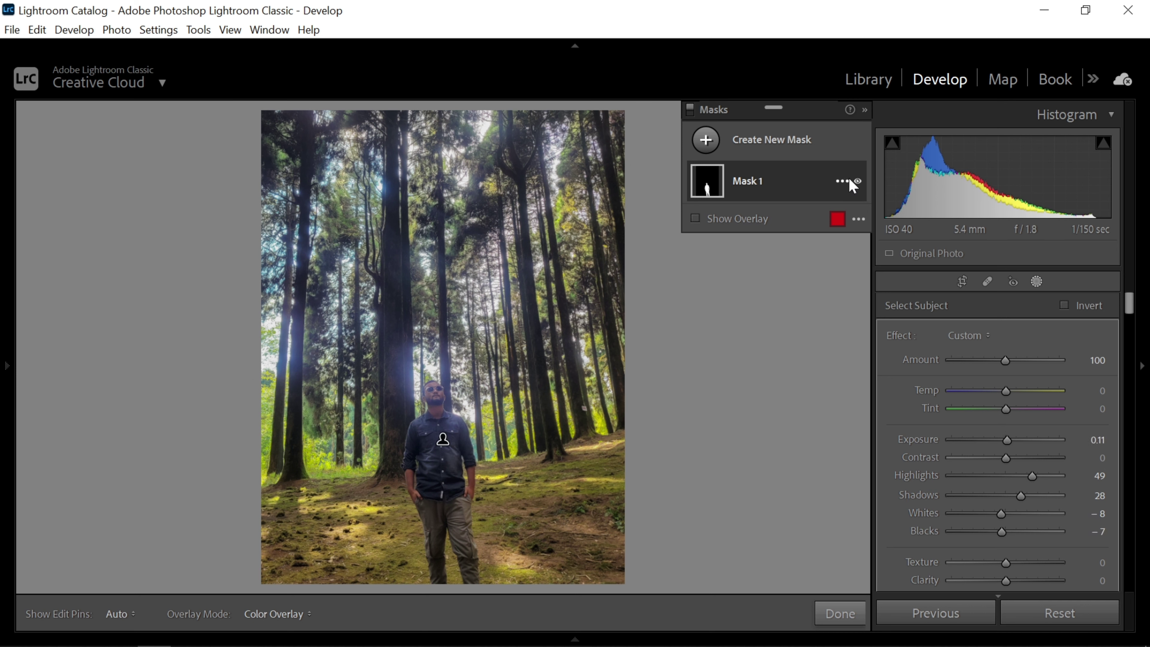
left_click(854, 183)
left_click(905, 231)
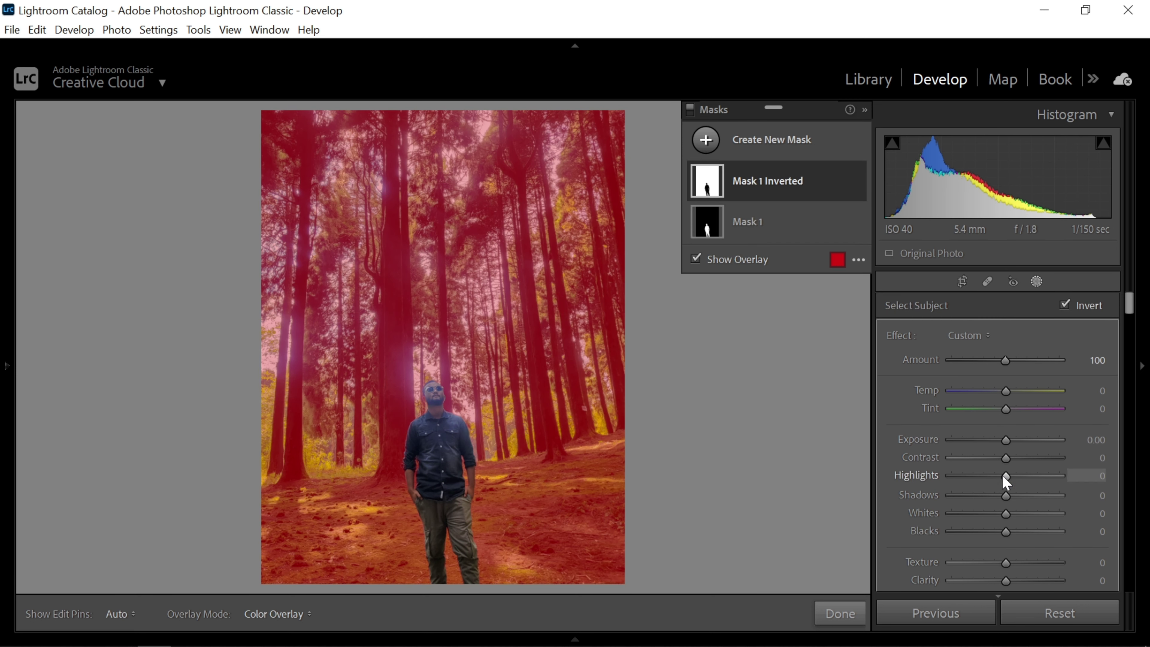
Darken the background mask with Highlights −100 and Shadows −28, and warm Temp to 7.
mouse_move(1002, 475)
left_mouse_down()
mouse_move(951, 476)
mouse_move(987, 495)
left_mouse_up()
left_click(989, 497)
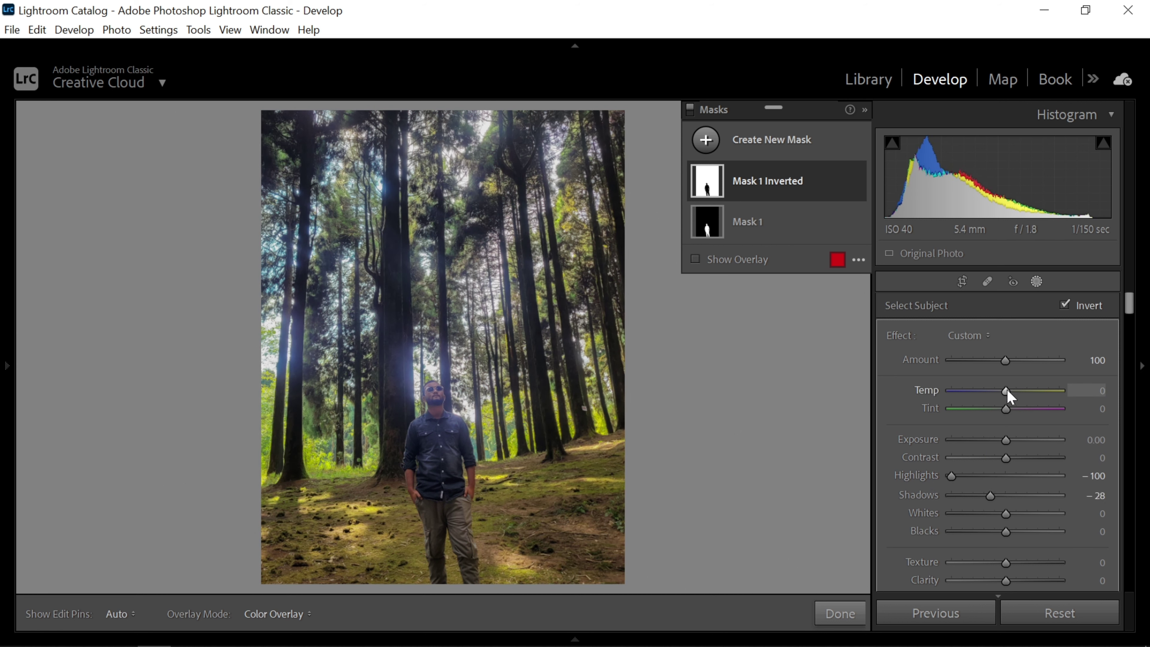
left_click_drag(1005, 391, 1014, 391)
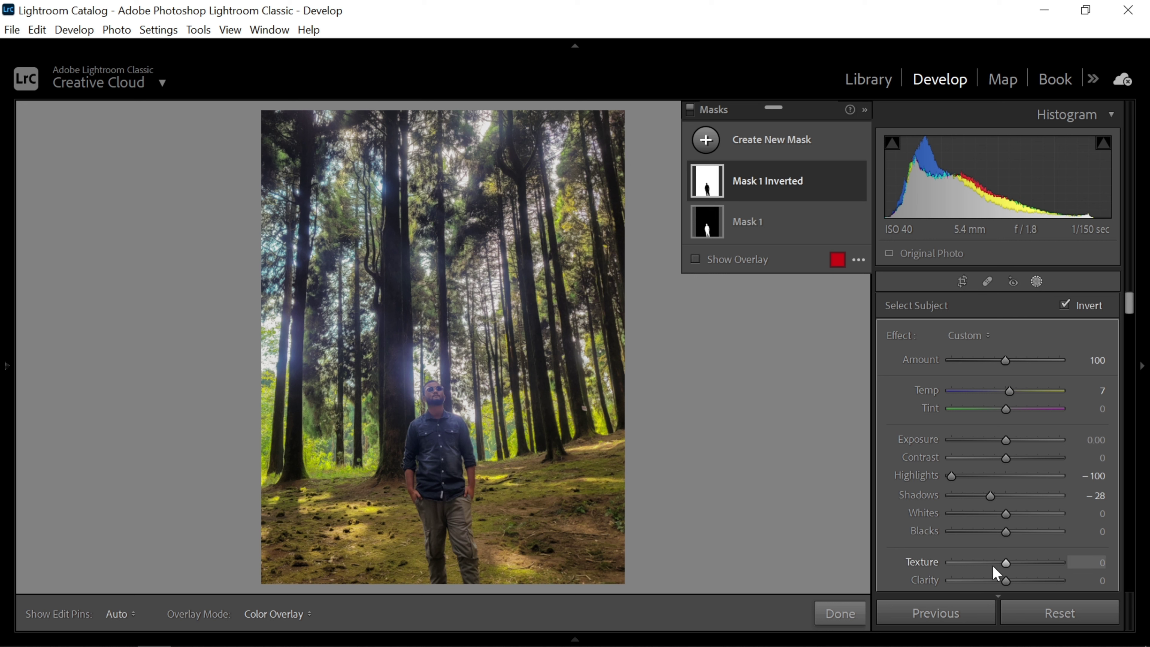
Add Texture 16, Clarity 3 and Dehaze 15 to the background mask.
left_click_drag(992, 565, 1013, 561)
scroll(968, 525, "down", 3)
key("Up")
key("Up")
key("Up")
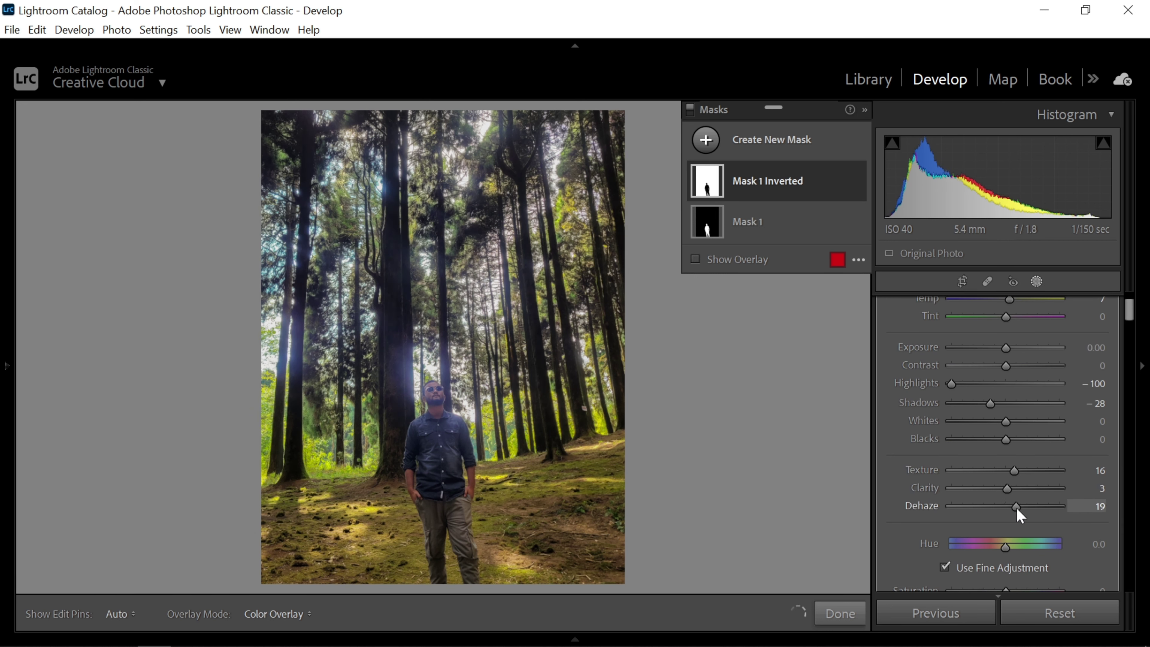
left_click_drag(1006, 506, 1012, 507)
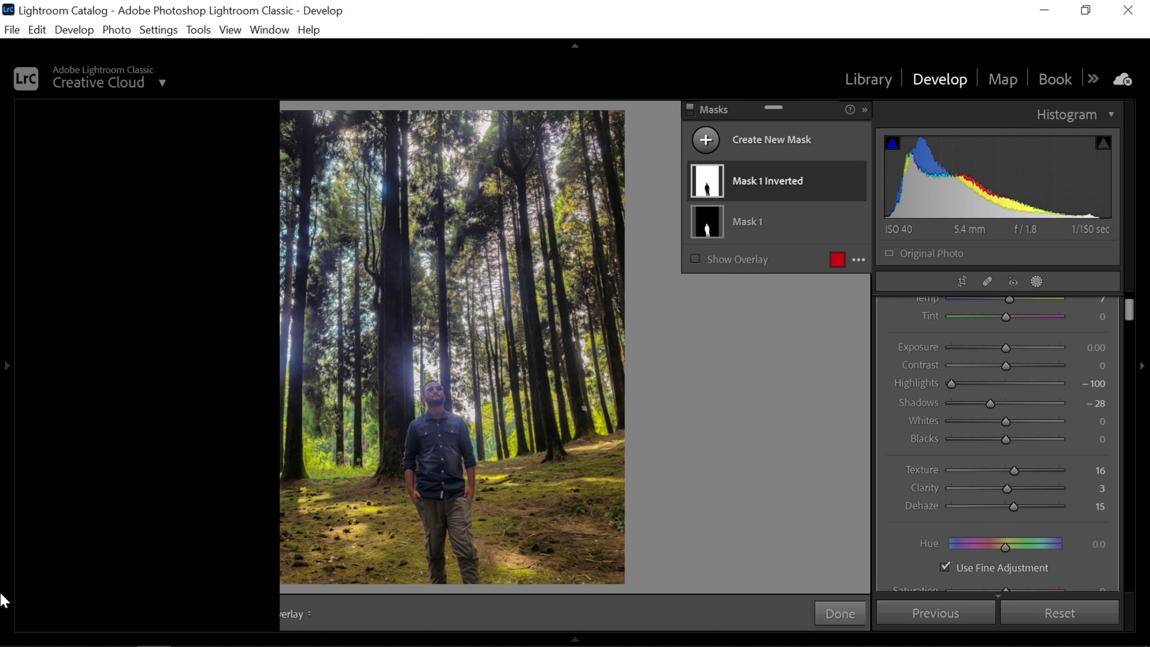
scroll(918, 489, "down", 2)
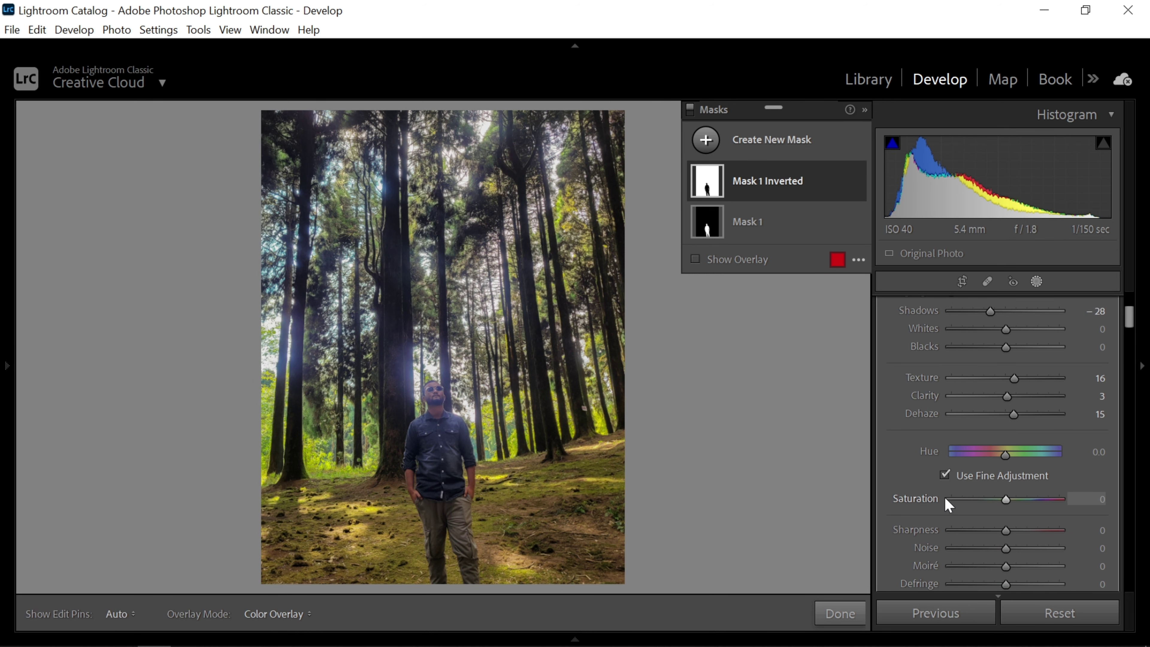
key("XF86AudioRaiseVolume")
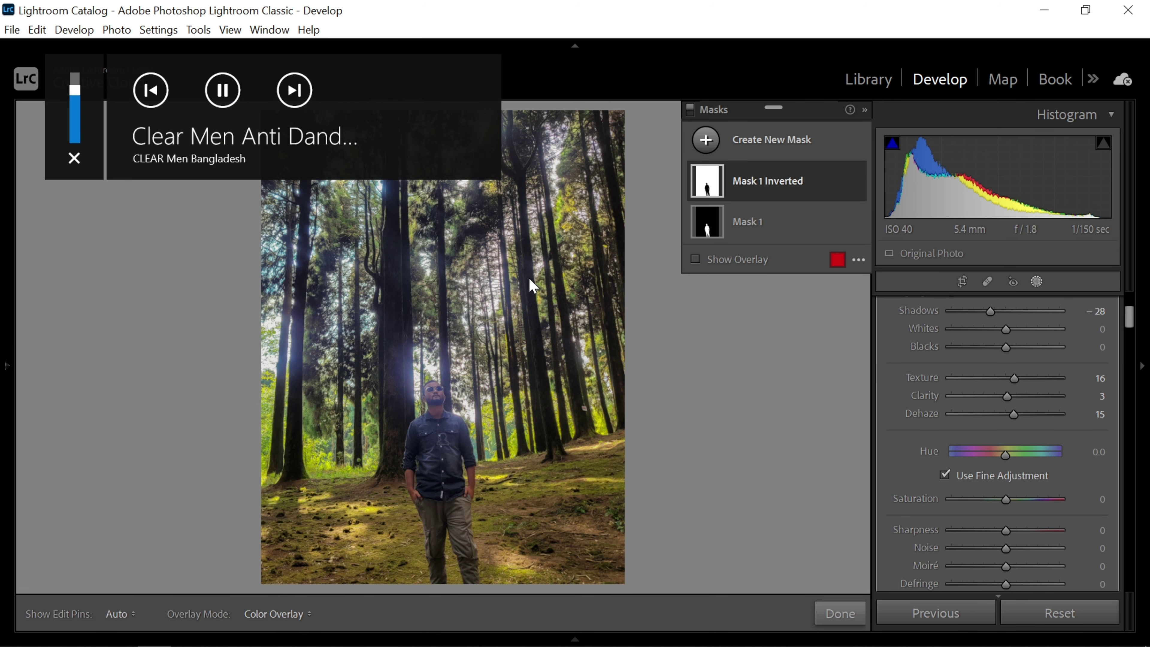
scroll(925, 476, "down", 4)
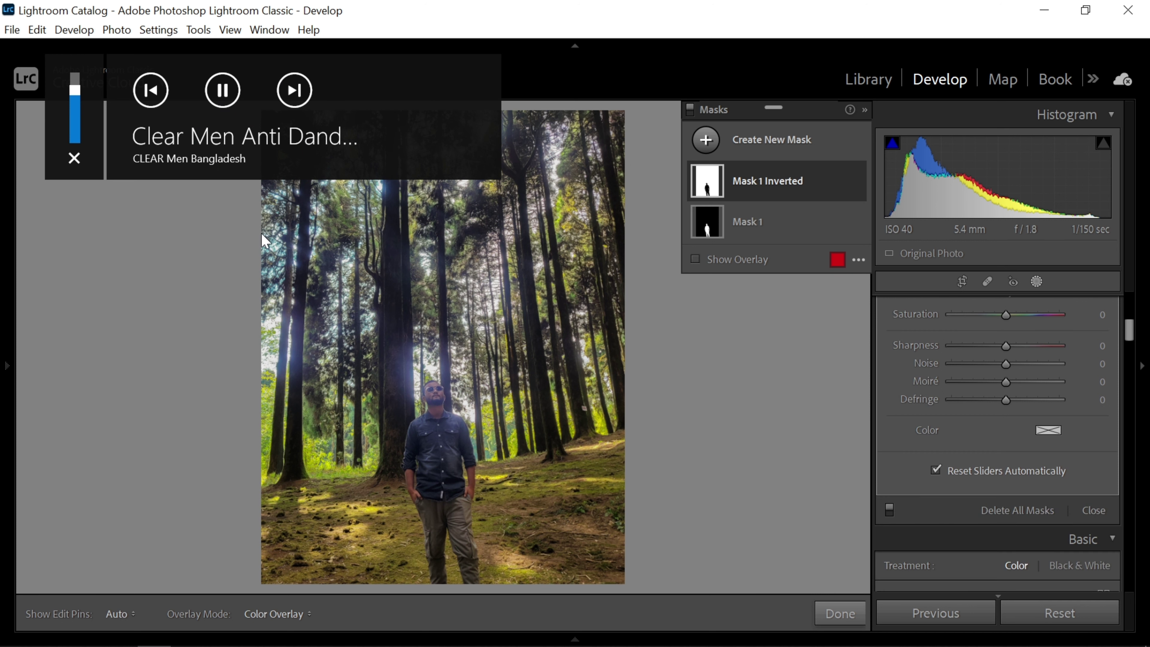
Set presence to Texture +12, Clarity +11 and Dehaze +4.
left_click(221, 90)
scroll(958, 439, "down", 3)
scroll(962, 459, "down", 3)
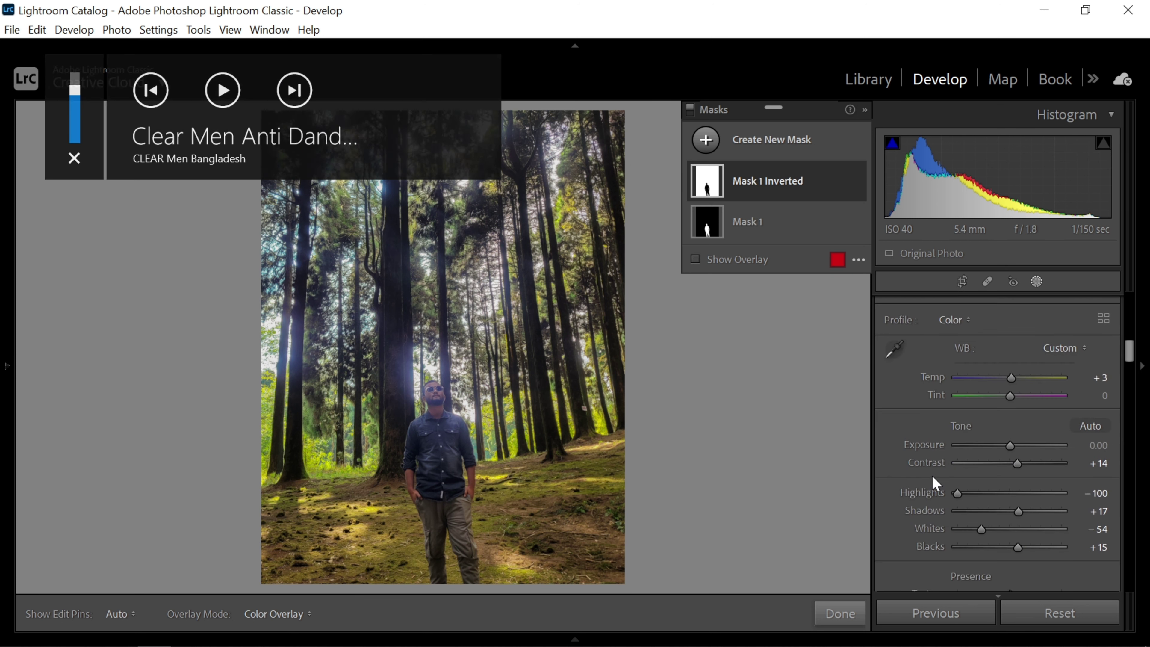
scroll(932, 480, "down", 3)
scroll(1005, 437, "down", 2)
mouse_move(1010, 428)
left_mouse_down()
mouse_move(1016, 409)
mouse_move(1012, 445)
left_mouse_up()
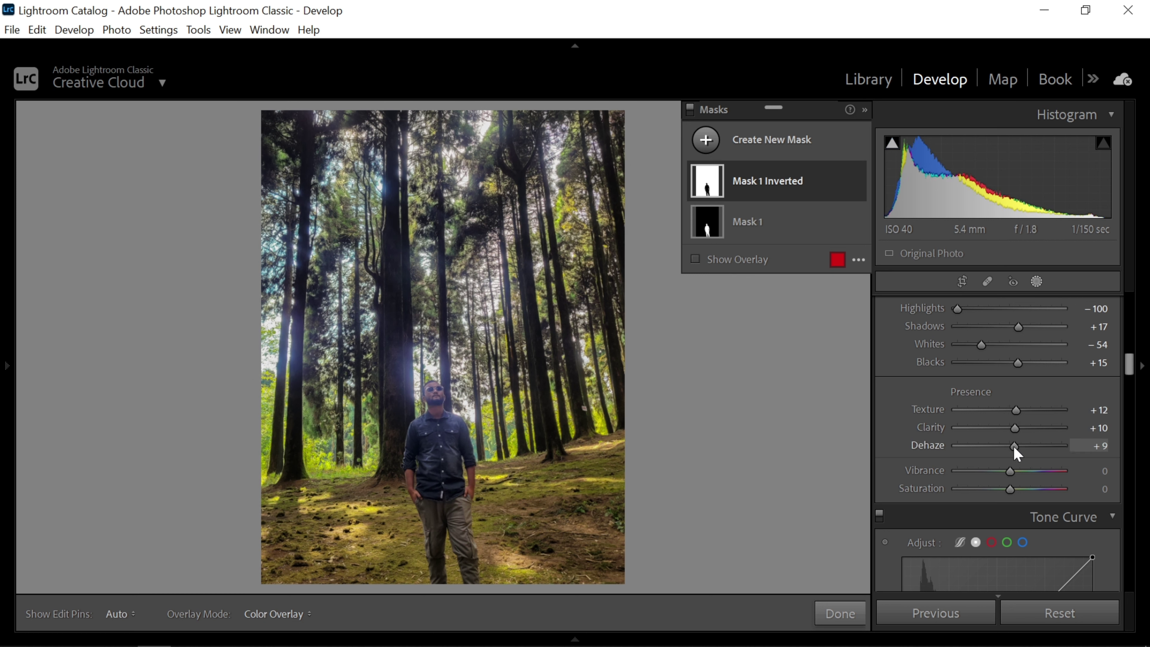
scroll(954, 374, "down", 2)
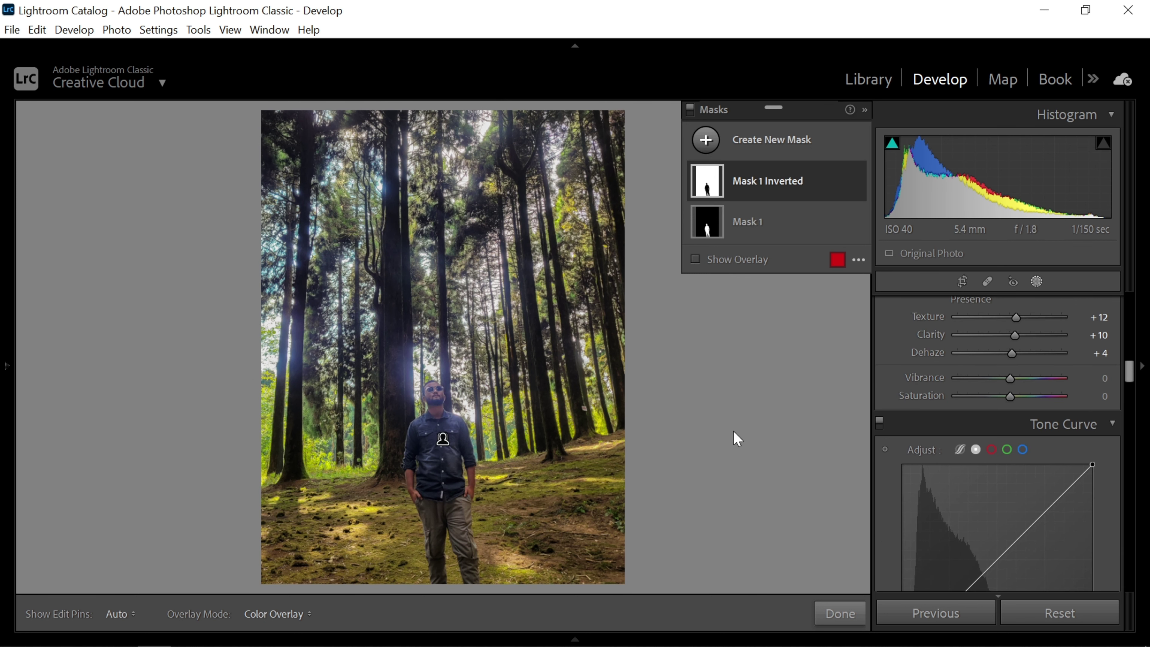
left_click(729, 217)
left_click_drag(1015, 335, 1016, 335)
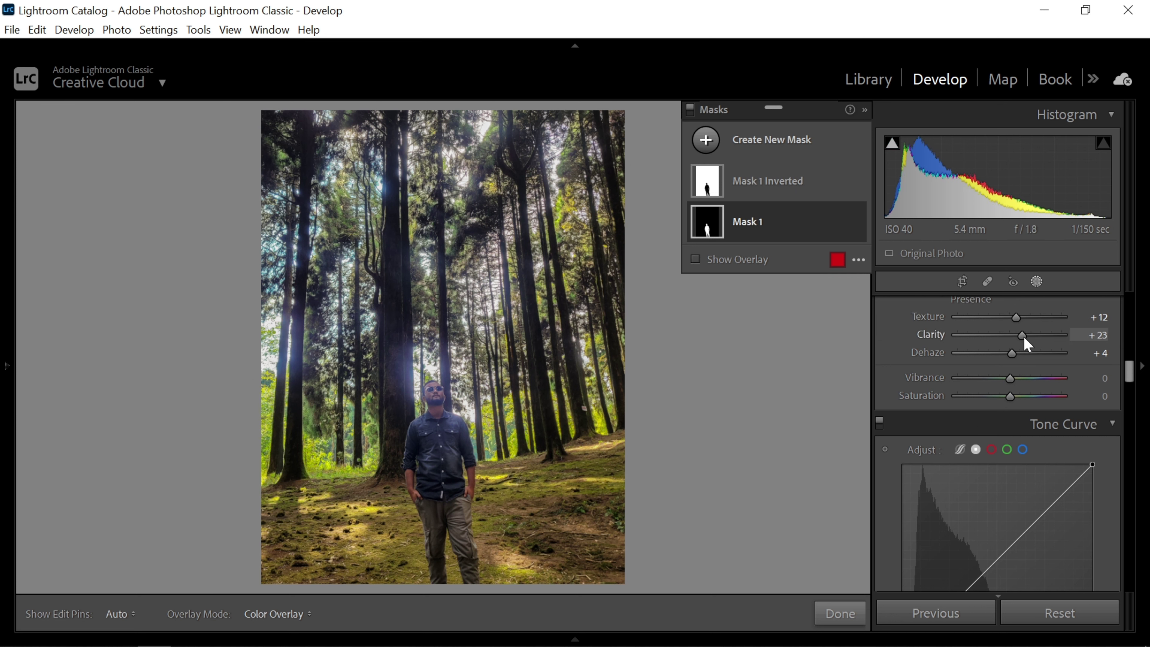
scroll(1014, 321, "up", 4)
left_click_drag(995, 436, 988, 437)
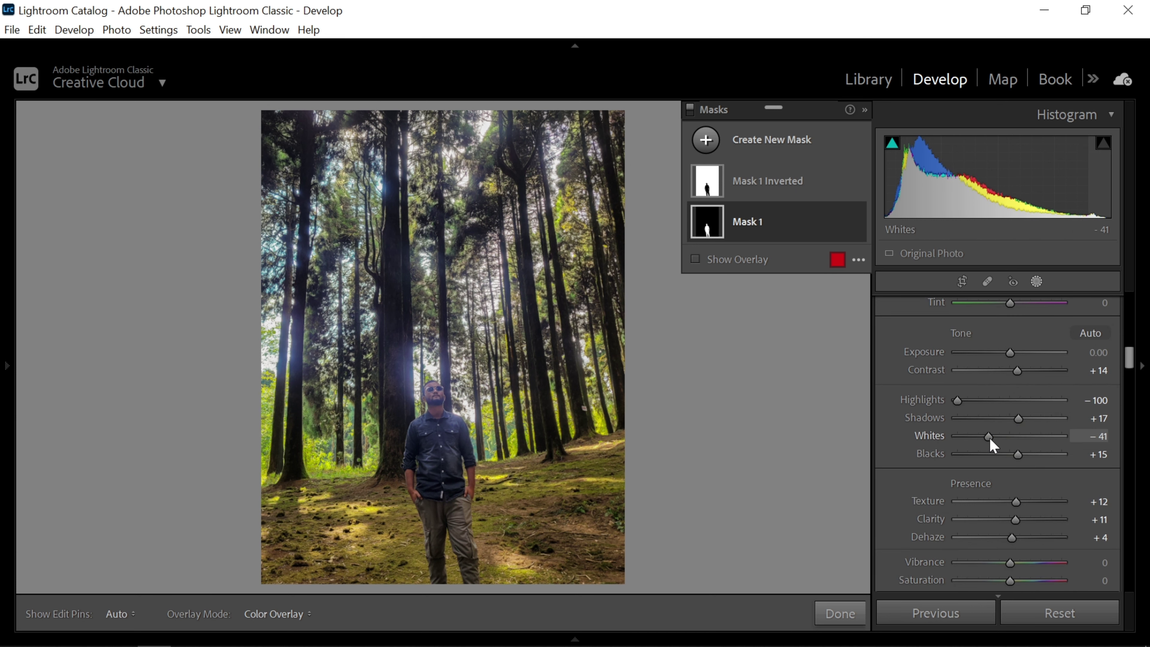
Exit masking and straighten the photo by rotating the crop 1.82°.
left_click(839, 613)
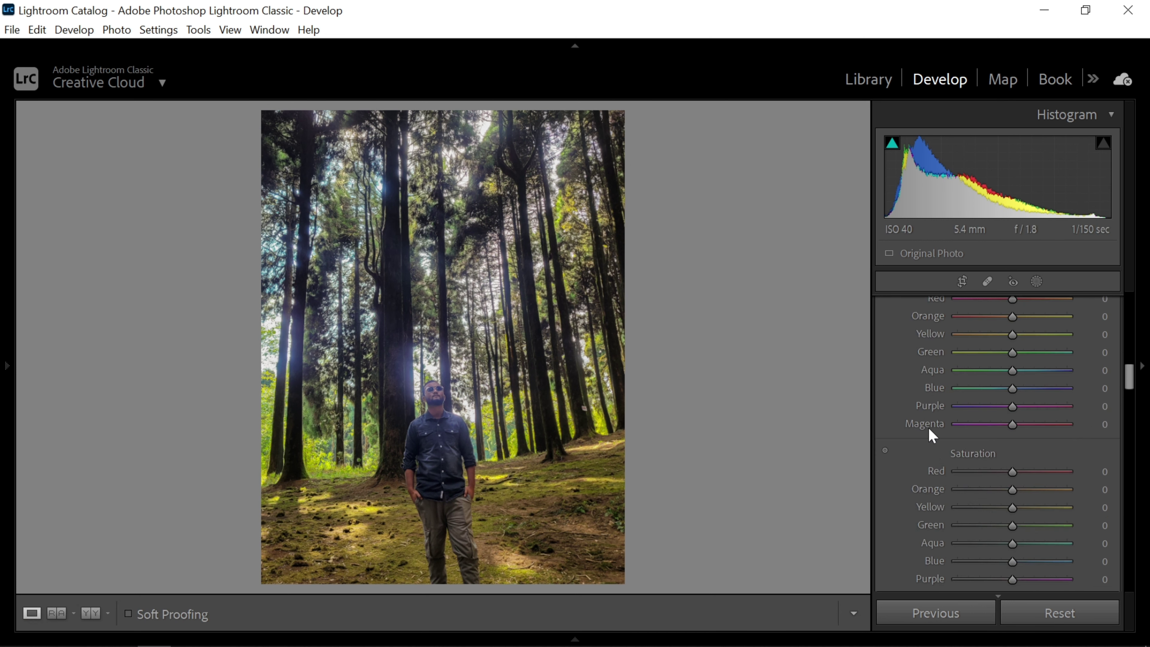
key("r")
left_click_drag(703, 213, 641, 123)
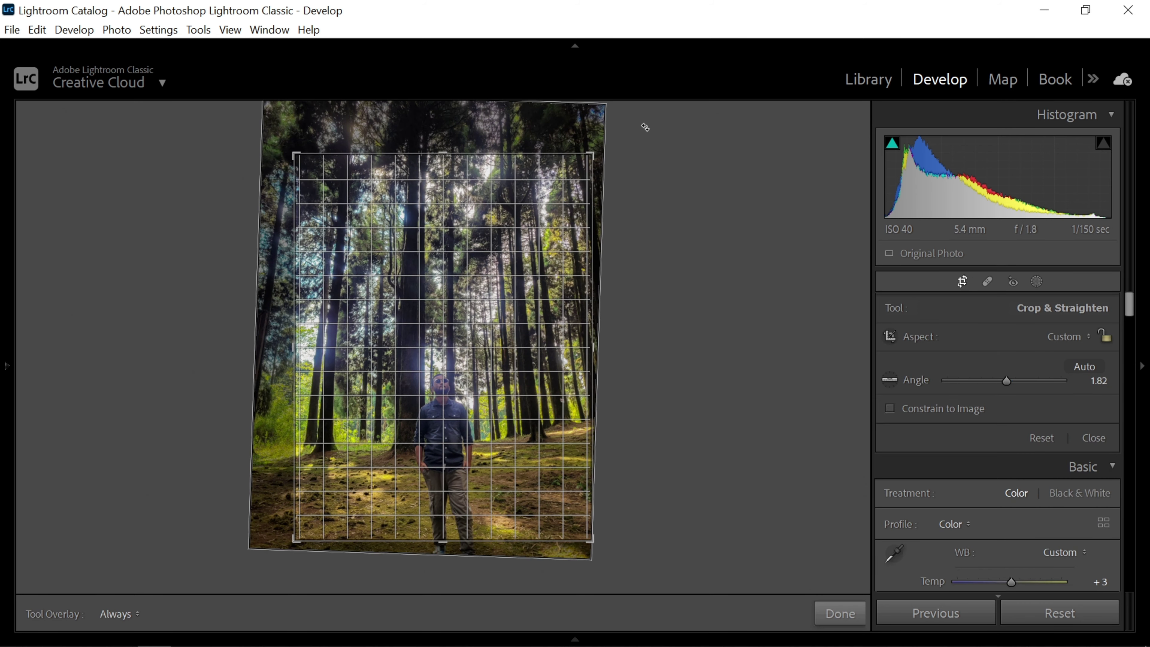
left_click(840, 613)
scroll(927, 505, "down", 5)
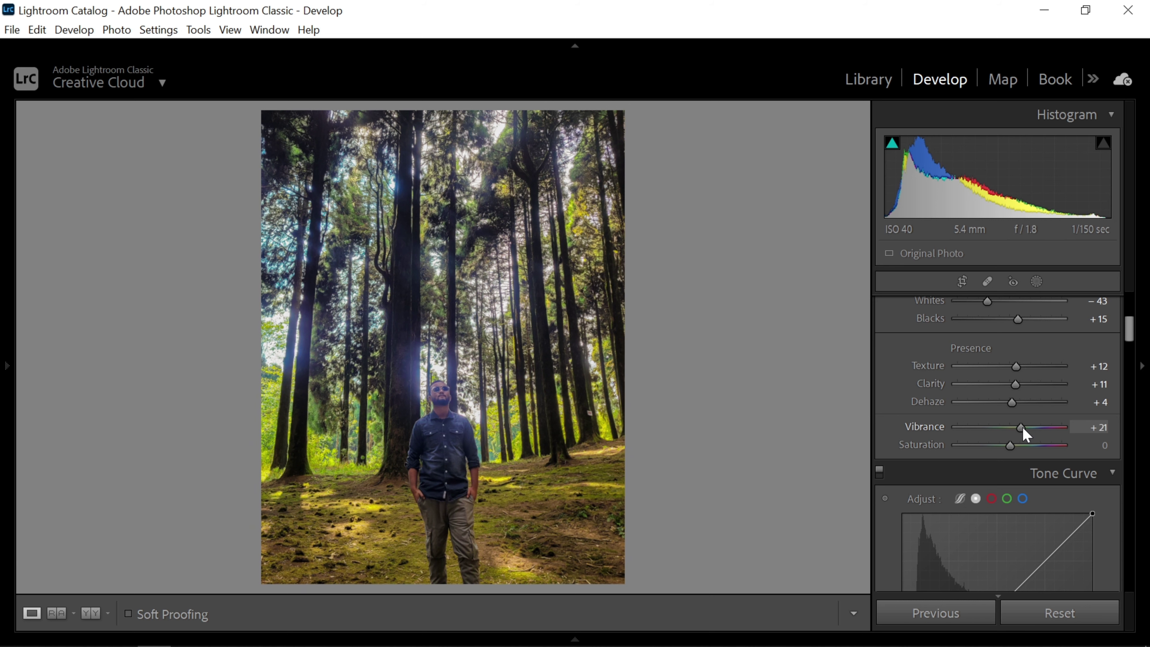
scroll(1022, 426, "down", 4)
Add RGB tone curve points raising the highlights, then undo a trial green-channel tweak.
left_click(949, 475)
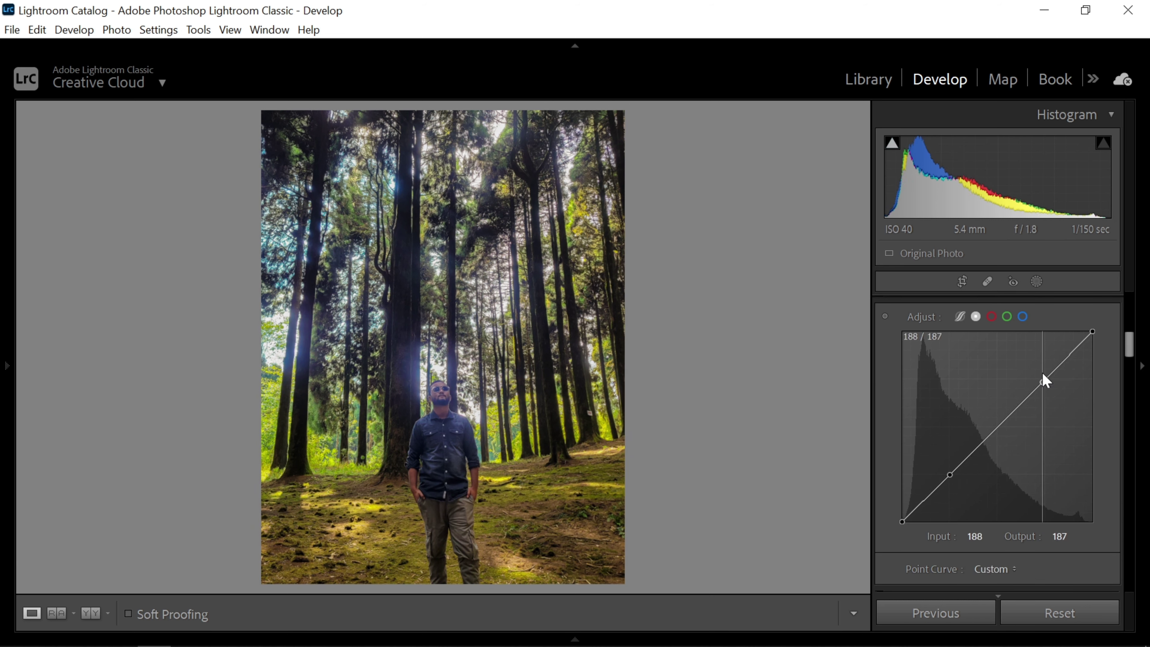
left_click_drag(1041, 381, 1049, 389)
left_click(1006, 316)
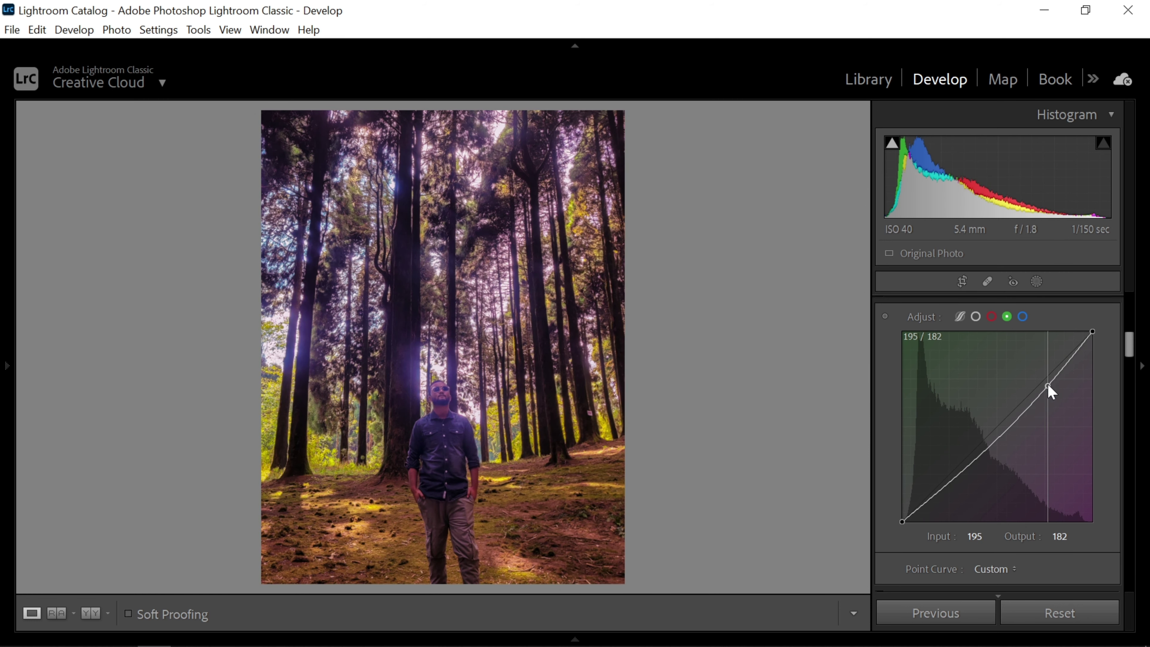
left_click_drag(965, 468, 956, 472)
key("ctrl+z")
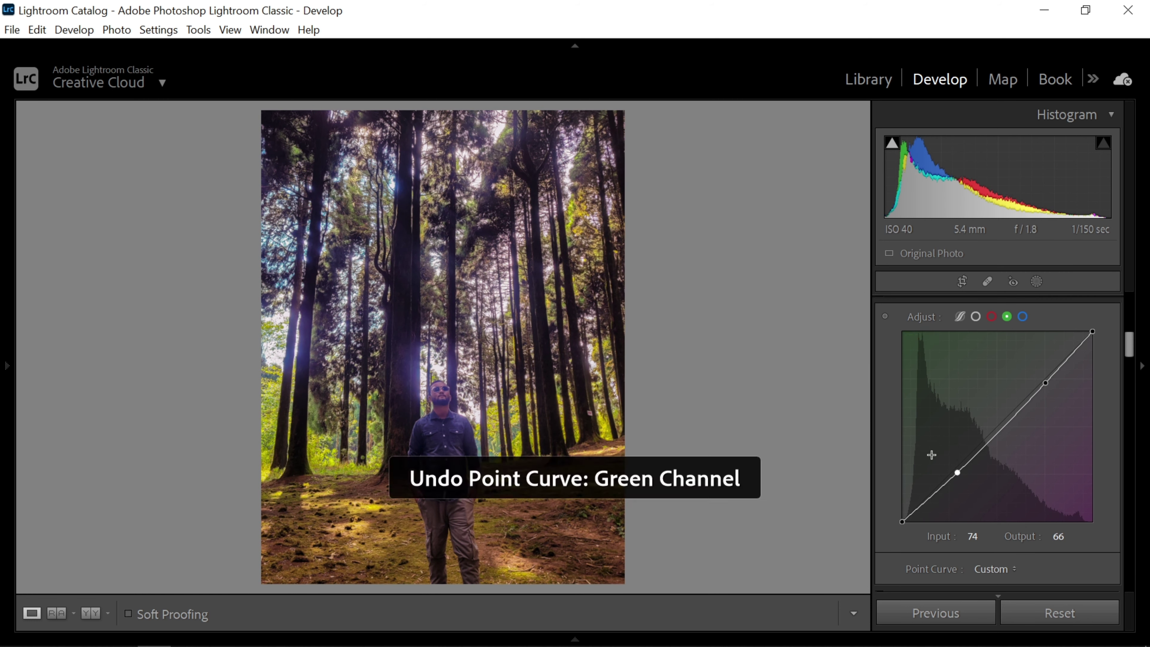
Set HSL Hue Orange +28, Yellow −13, Green +20 and Saturation Yellow +2, Green −25.
scroll(931, 454, "down", 5)
scroll(915, 447, "down", 3)
scroll(946, 470, "down", 3)
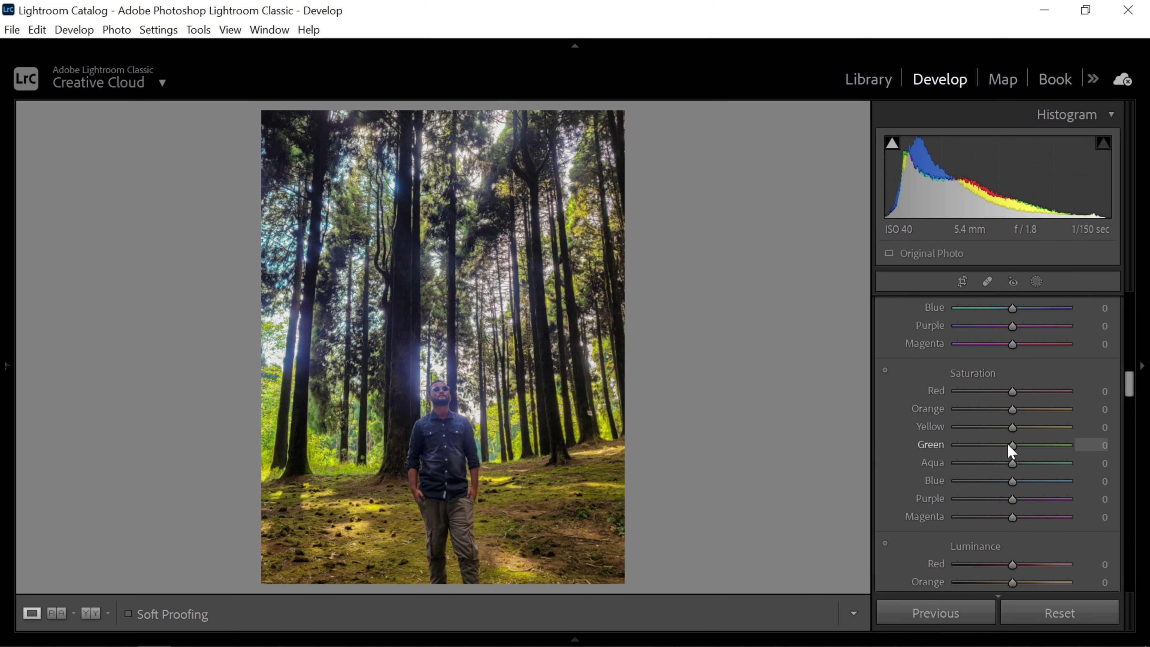
mouse_move(1011, 445)
left_mouse_down()
mouse_move(955, 459)
mouse_move(969, 429)
mouse_move(1003, 436)
mouse_move(1018, 459)
mouse_move(1067, 465)
mouse_move(1001, 468)
left_mouse_up()
scroll(996, 421, "up", 3)
mouse_move(988, 377)
left_mouse_down()
mouse_move(1036, 372)
mouse_move(1005, 346)
mouse_move(1028, 327)
left_mouse_up()
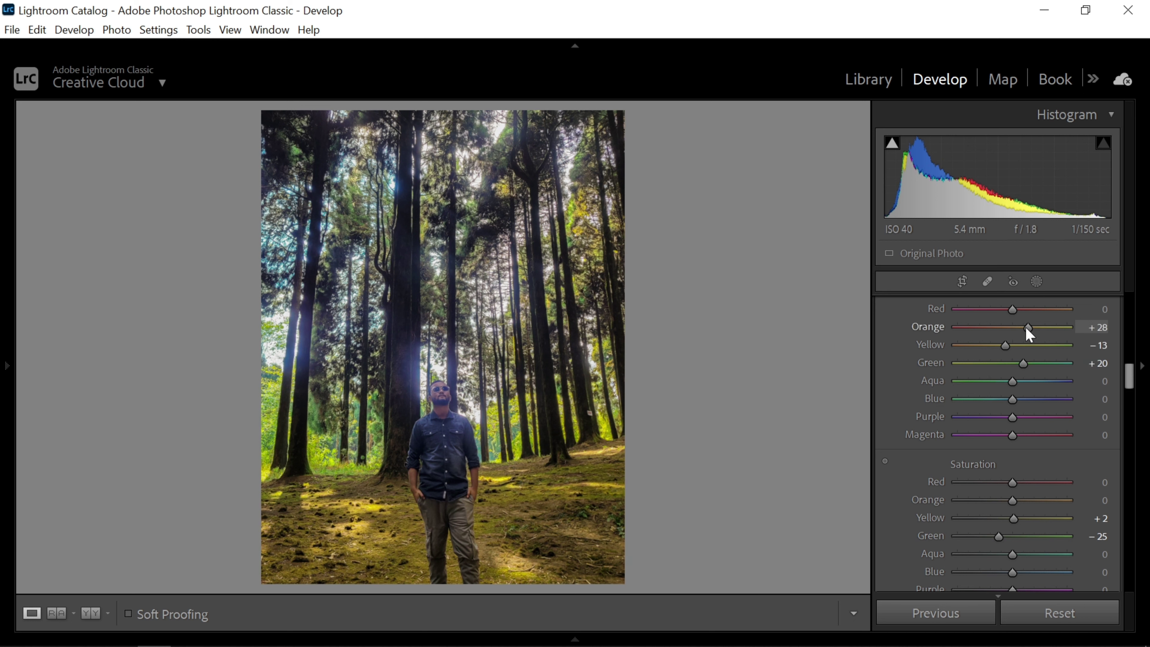
scroll(963, 480, "down", 8)
left_click_drag(997, 462, 1003, 456)
Color-grade shadows toward blue and highlights toward orange, with Balance +18.
scroll(1000, 457, "down", 3)
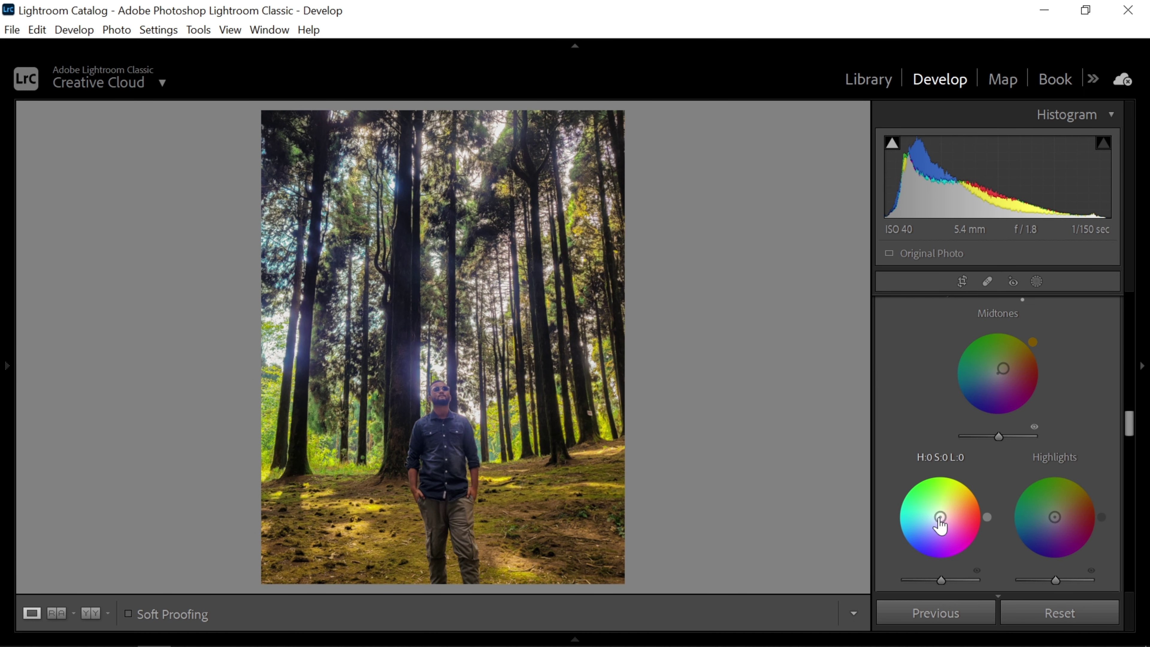
left_click_drag(940, 517, 939, 518)
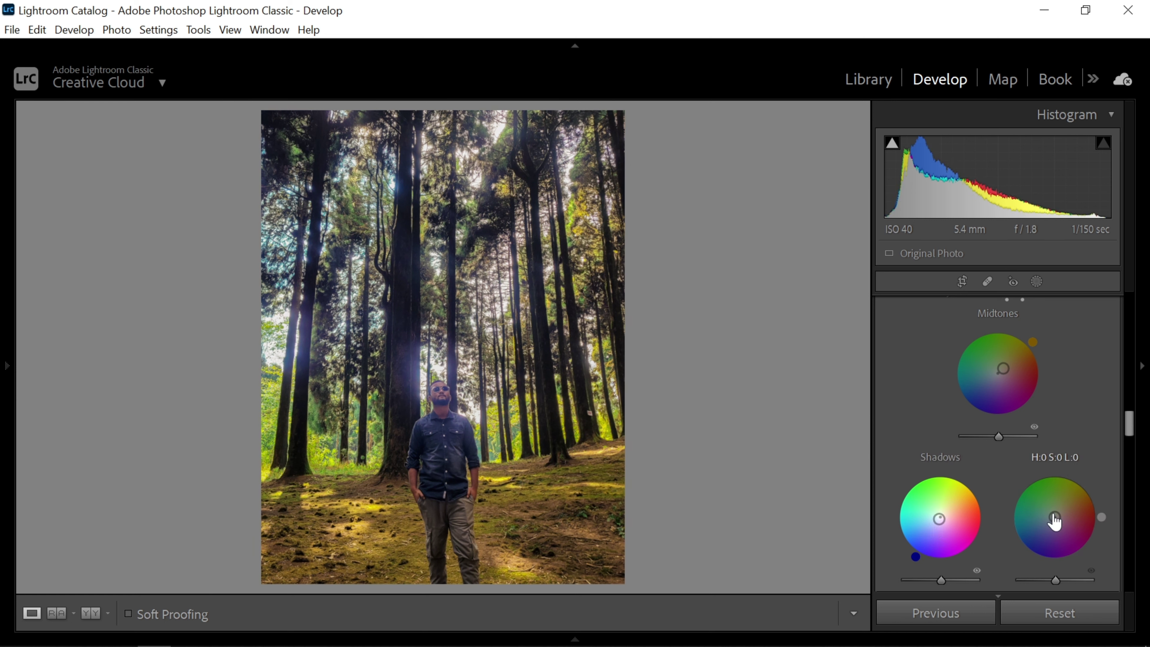
left_click_drag(1054, 517, 1064, 512)
scroll(1041, 476, "down", 5)
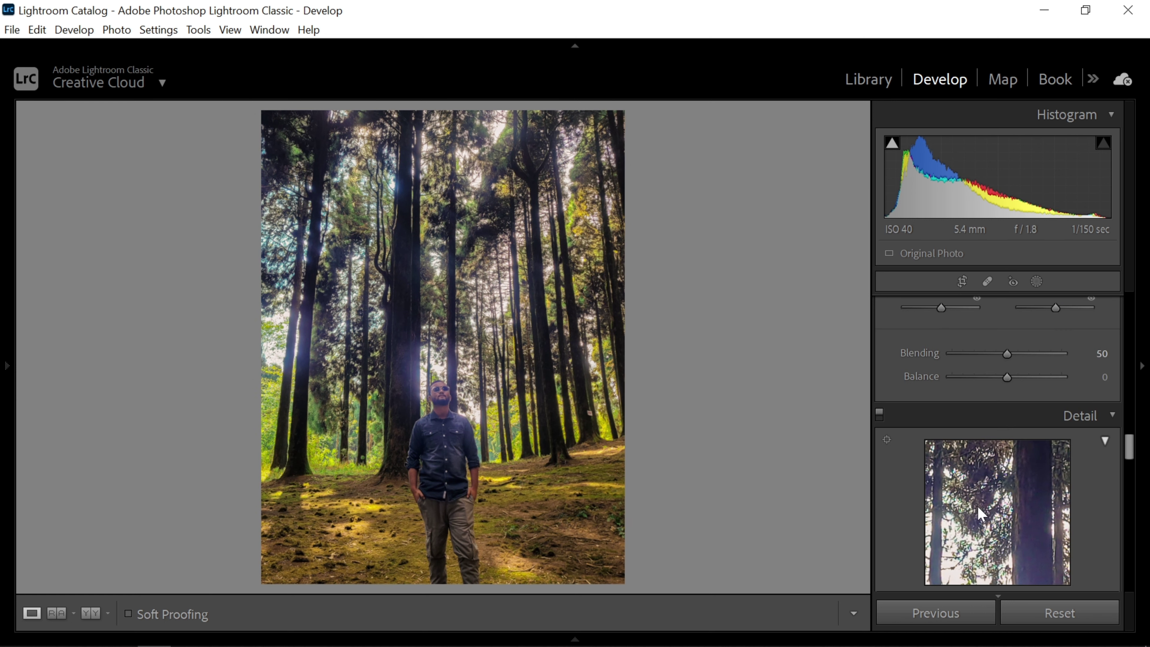
left_click_drag(1006, 377, 1018, 378)
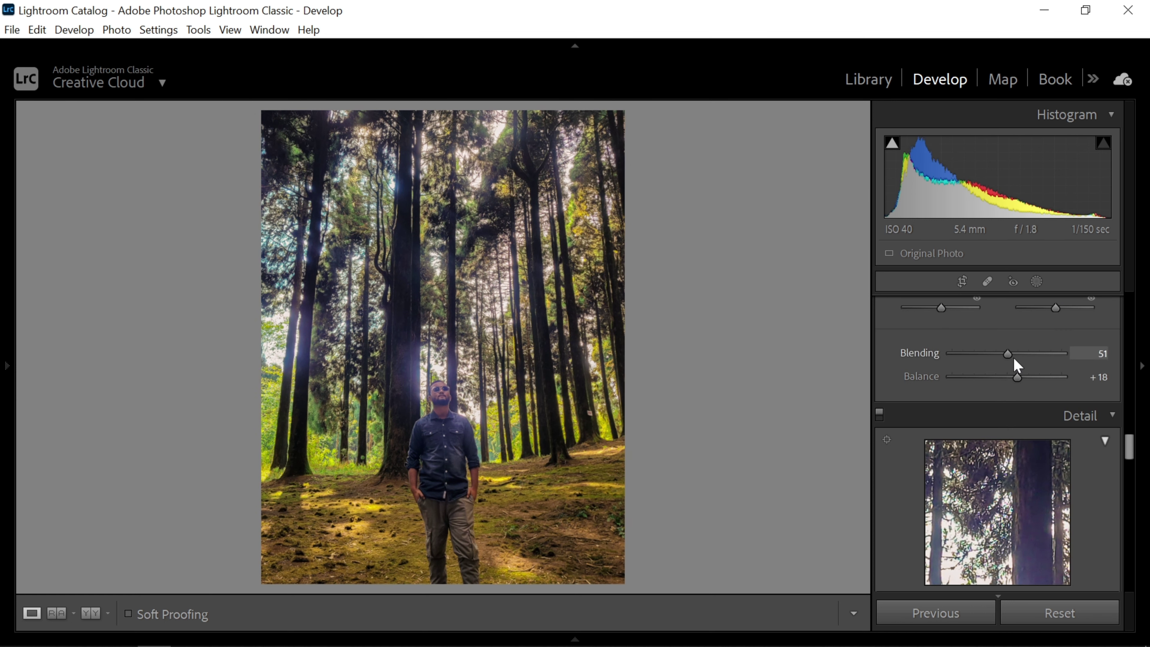
Enable lens Profile Corrections and Remove Chromatic Aberration.
scroll(965, 447, "down", 3)
scroll(973, 457, "down", 2)
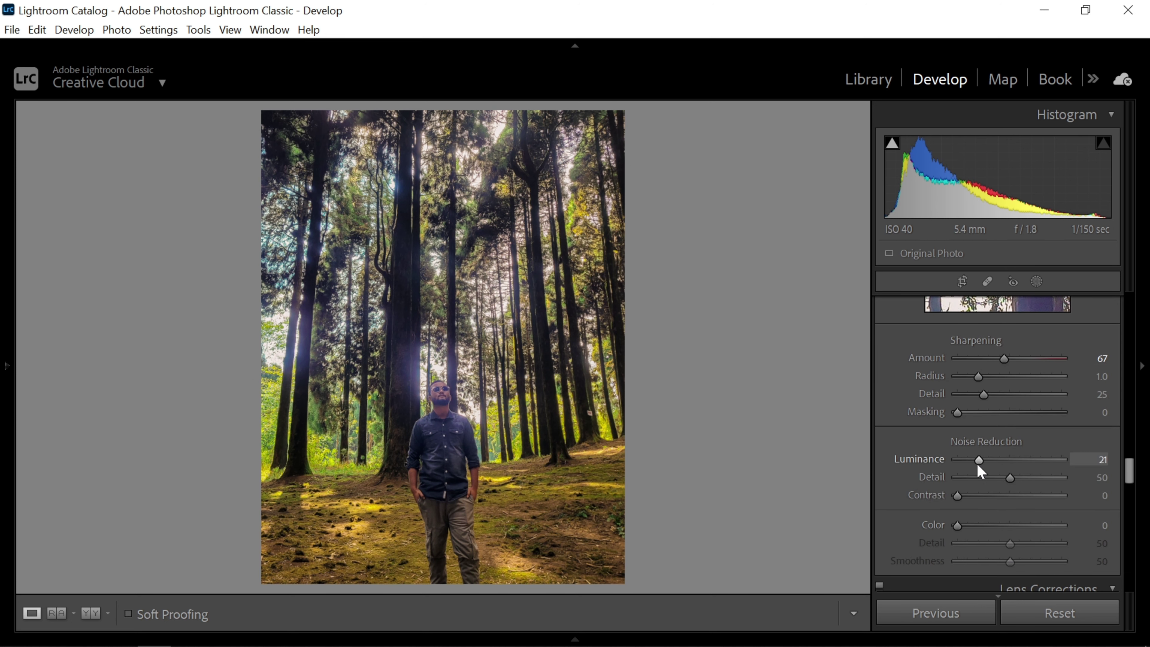
scroll(919, 441, "down", 5)
left_click(914, 390)
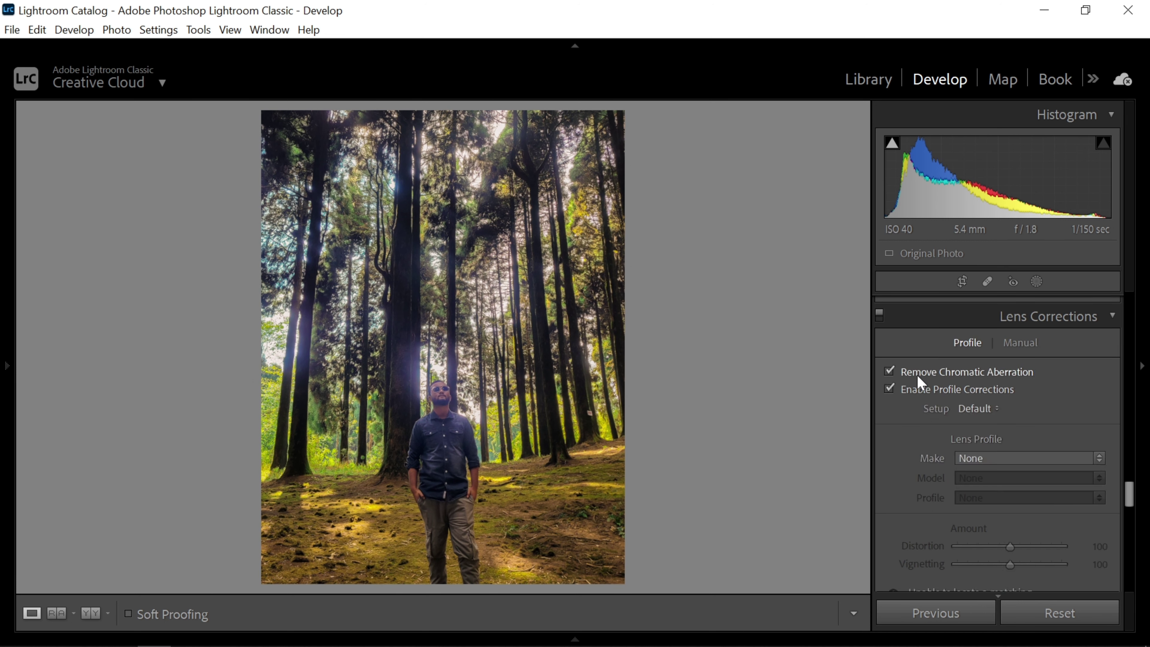
Add a Paint Overlay vignette: Amount −28, Midpoint 83, Roundness +62, Feather 95.
scroll(923, 473, "down", 10)
scroll(995, 407, "down", 5)
left_click(1044, 337)
left_click(1014, 392)
left_click_drag(1009, 356, 996, 358)
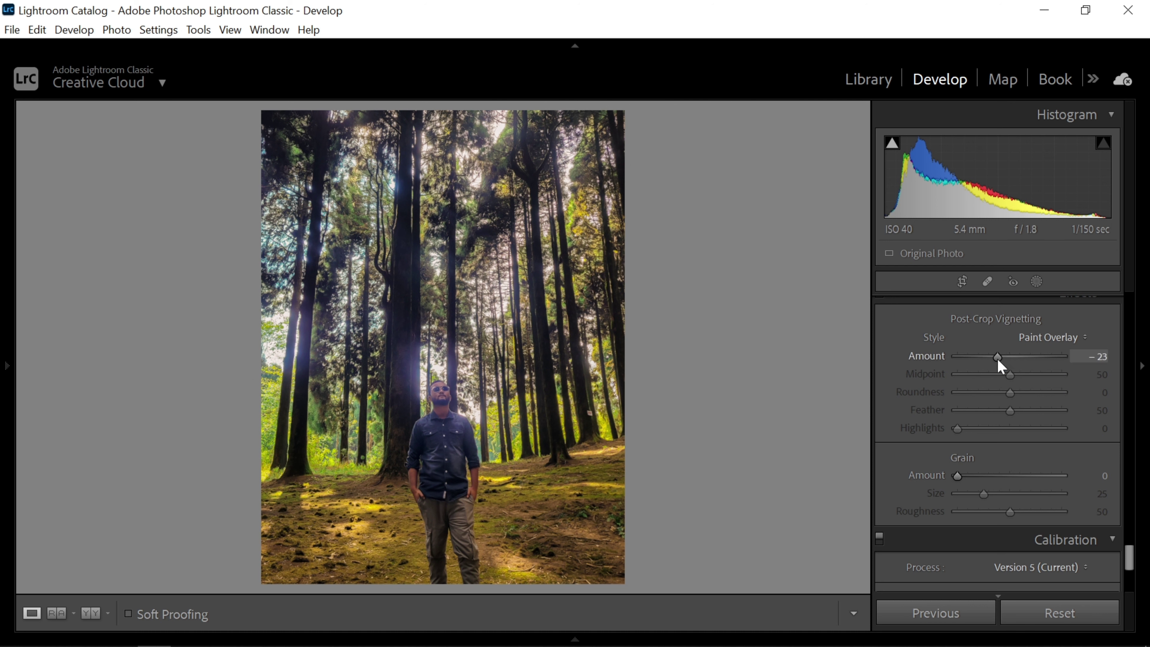
left_click_drag(1010, 410, 1057, 410)
left_click_drag(1009, 392, 1042, 392)
left_click(1044, 375)
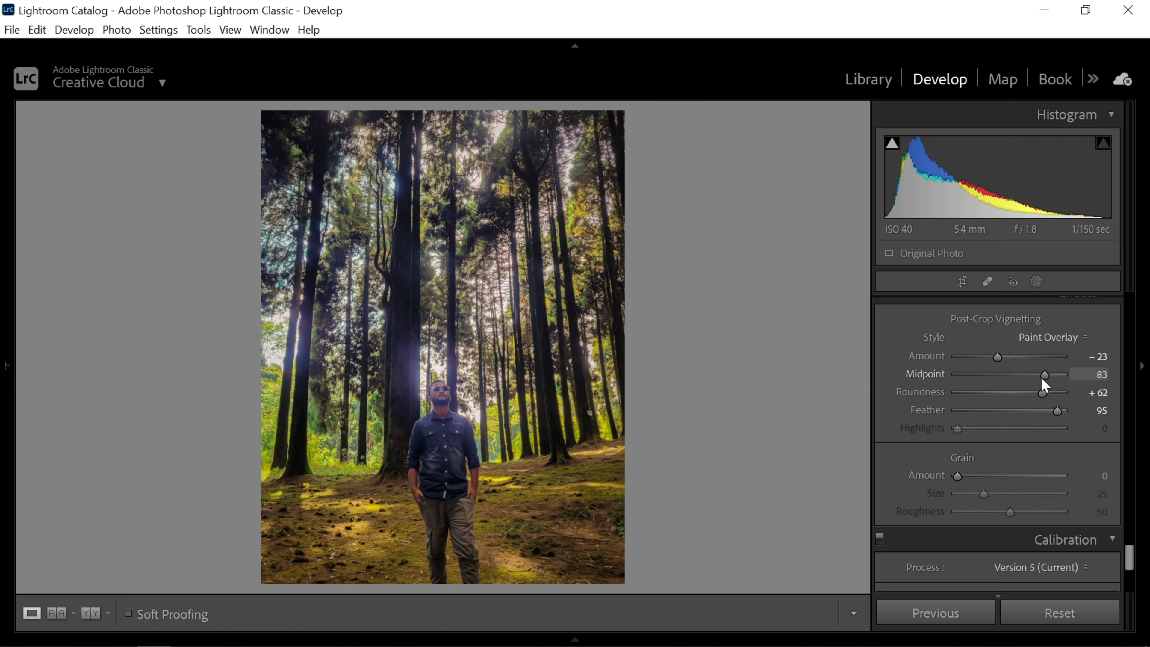
left_click_drag(998, 357, 994, 358)
Set HSL Luminance Red +13, Orange +30, Yellow +7, Green +15, Aqua +50.
scroll(1005, 453, "down", 4)
scroll(1028, 544, "down", 1)
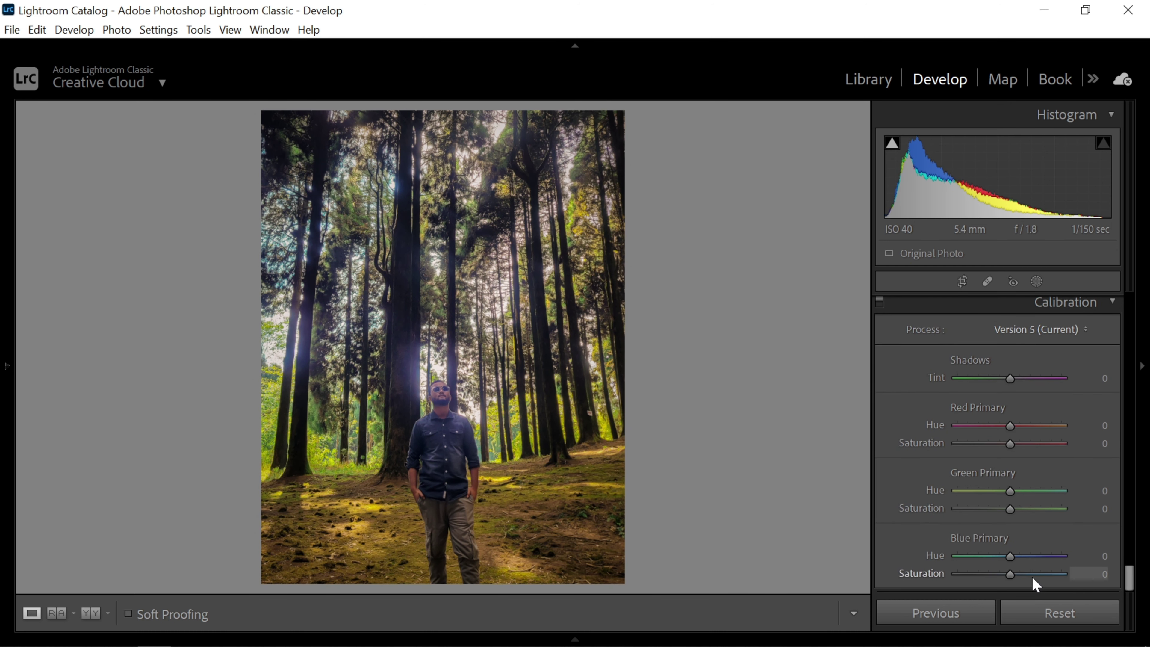
scroll(996, 544, "up", 3)
scroll(951, 523, "up", 3)
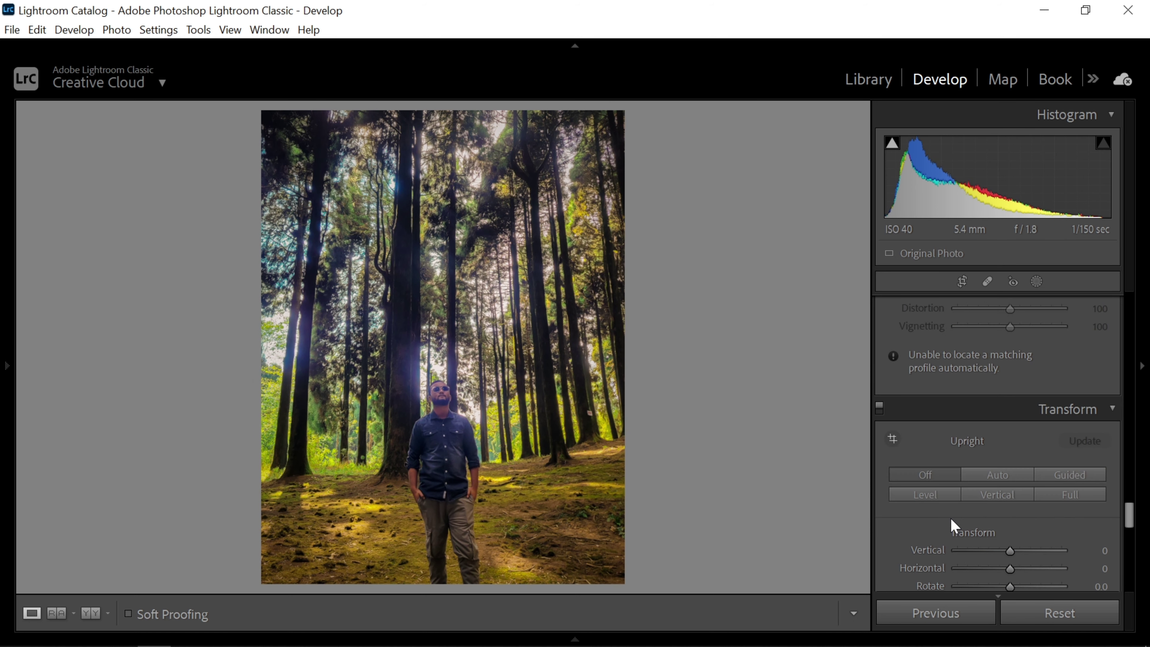
scroll(959, 507, "up", 3)
scroll(971, 490, "up", 3)
scroll(971, 494, "up", 3)
scroll(971, 494, "up", 3)
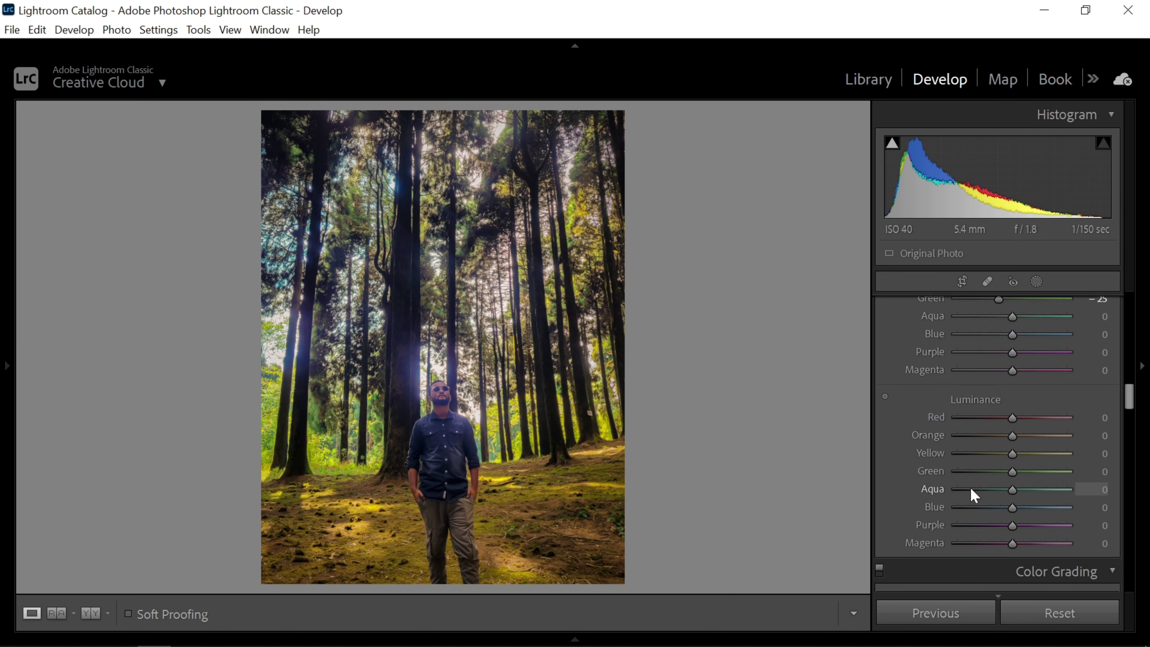
left_click_drag(1031, 448, 1036, 447)
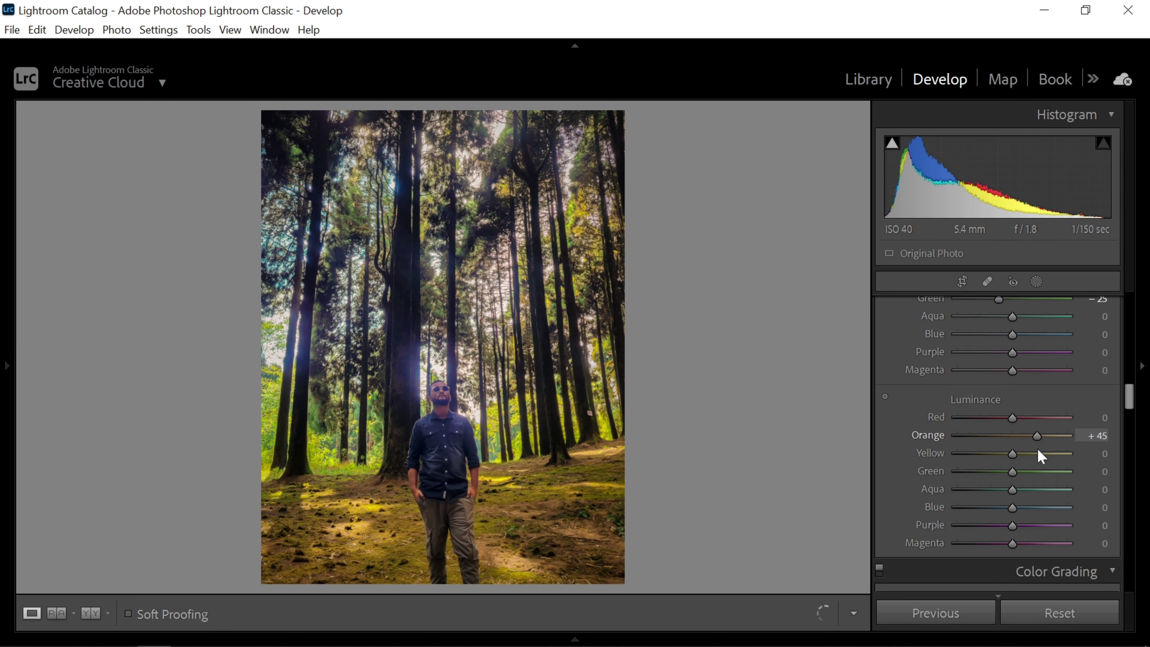
Scroll back up the right panel toward the Basic panel's Clarity control.
scroll(1018, 455, "up", 5)
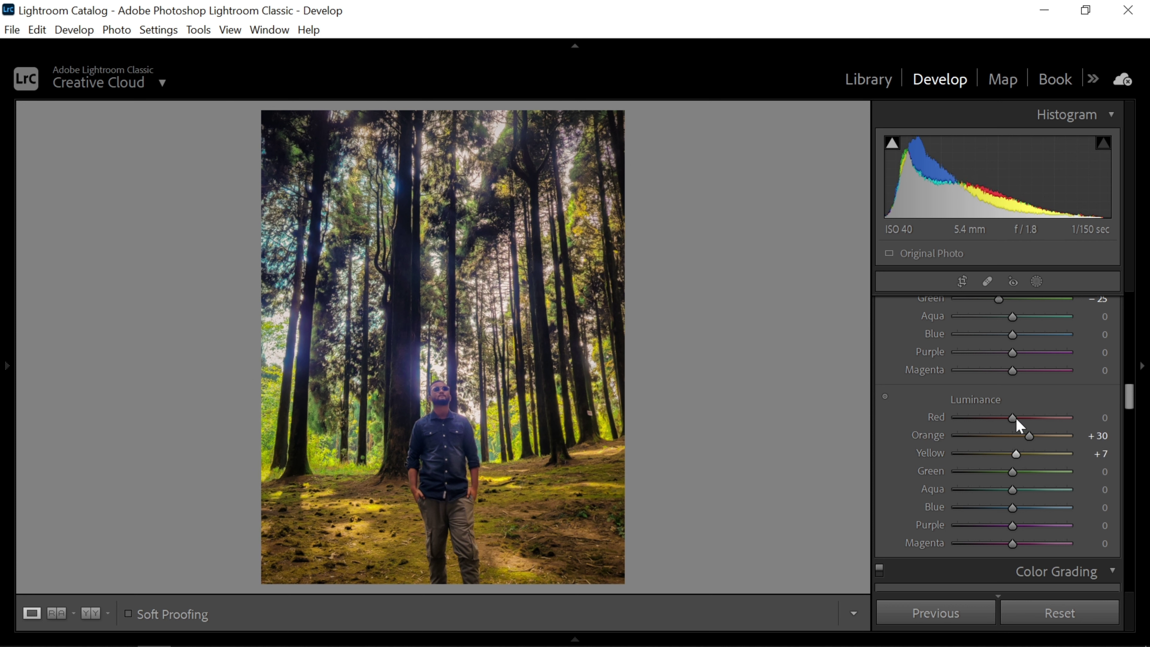
scroll(1015, 419, "up", 5)
scroll(1014, 471, "up", 5)
scroll(1013, 491, "up", 11)
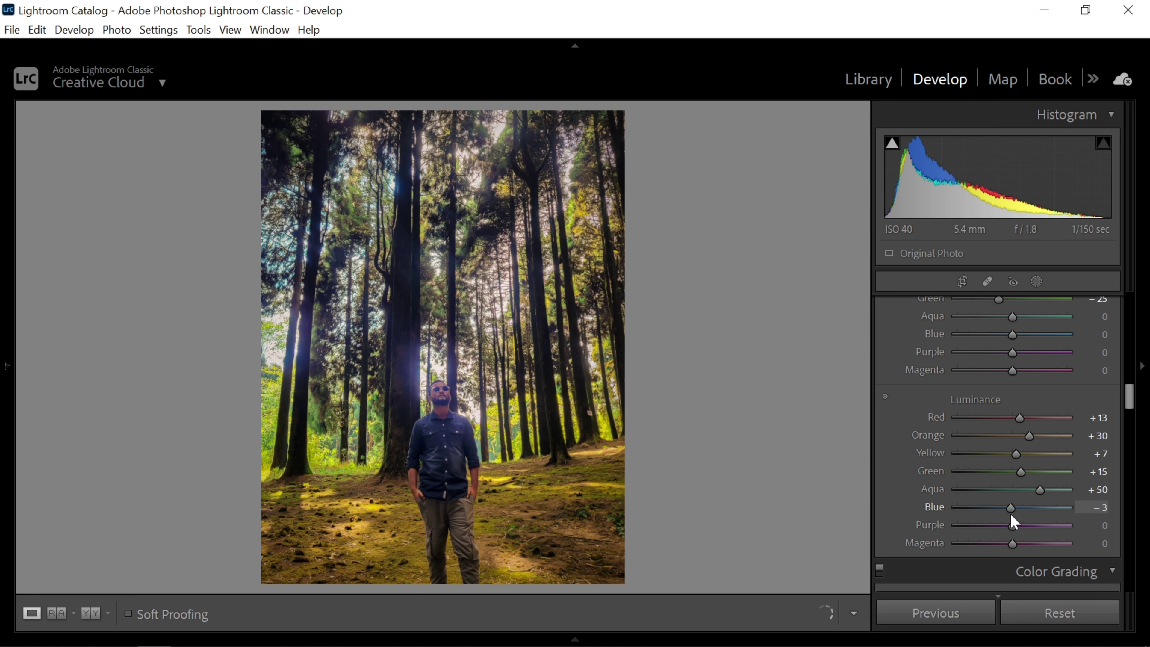
scroll(956, 505, "up", 10)
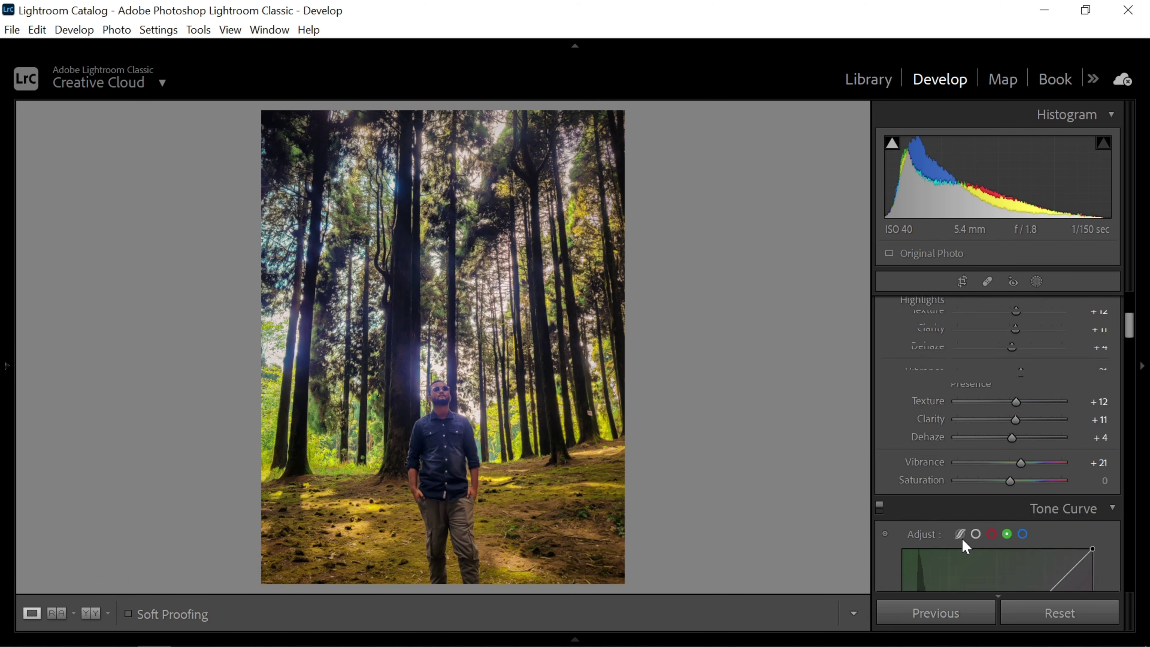
scroll(1018, 420, "down", 12)
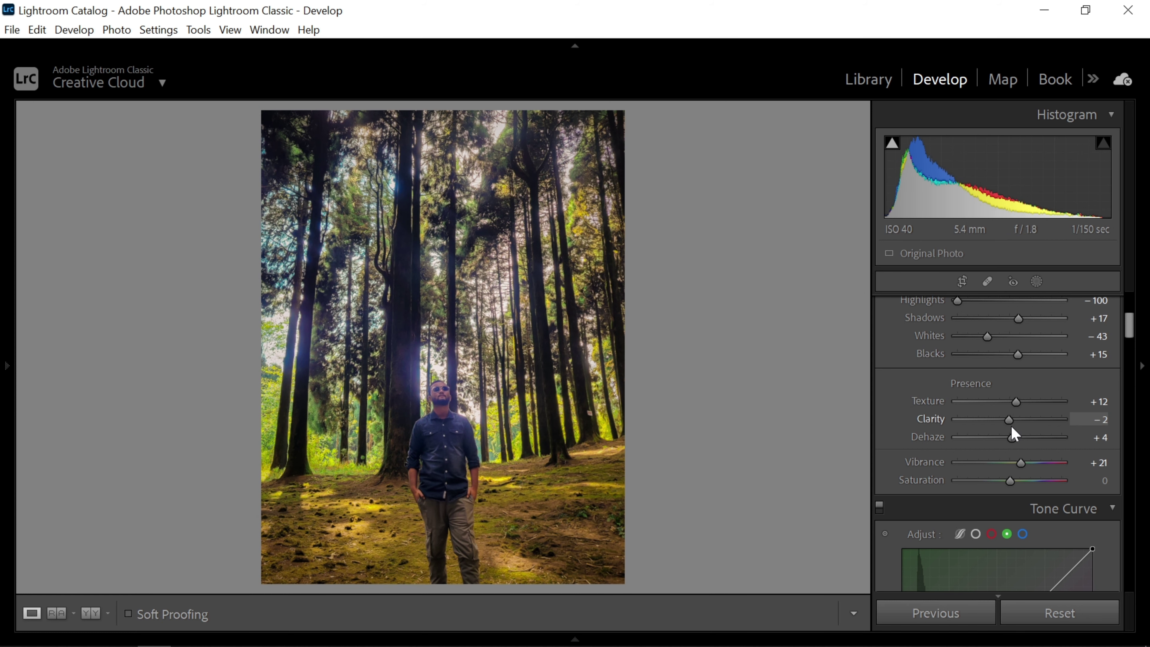
scroll(948, 444, "up", 4)
Add a linear gradient mask with Highlights −23 and Shadows +23.
left_click(1036, 283)
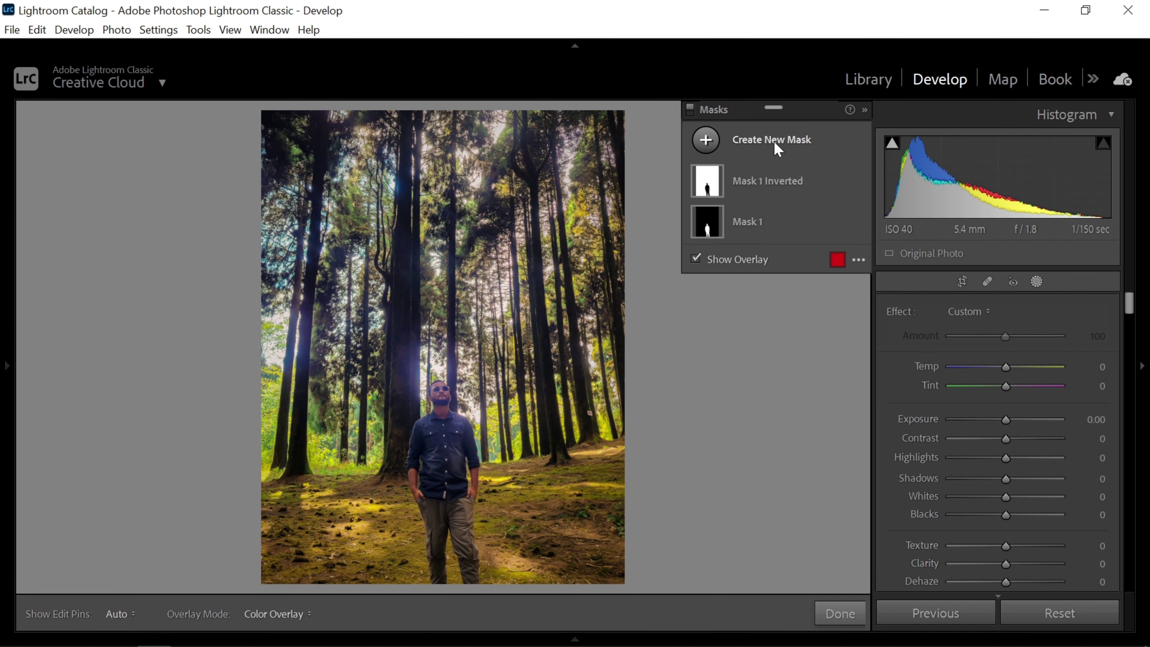
left_click(773, 141)
left_click(800, 264)
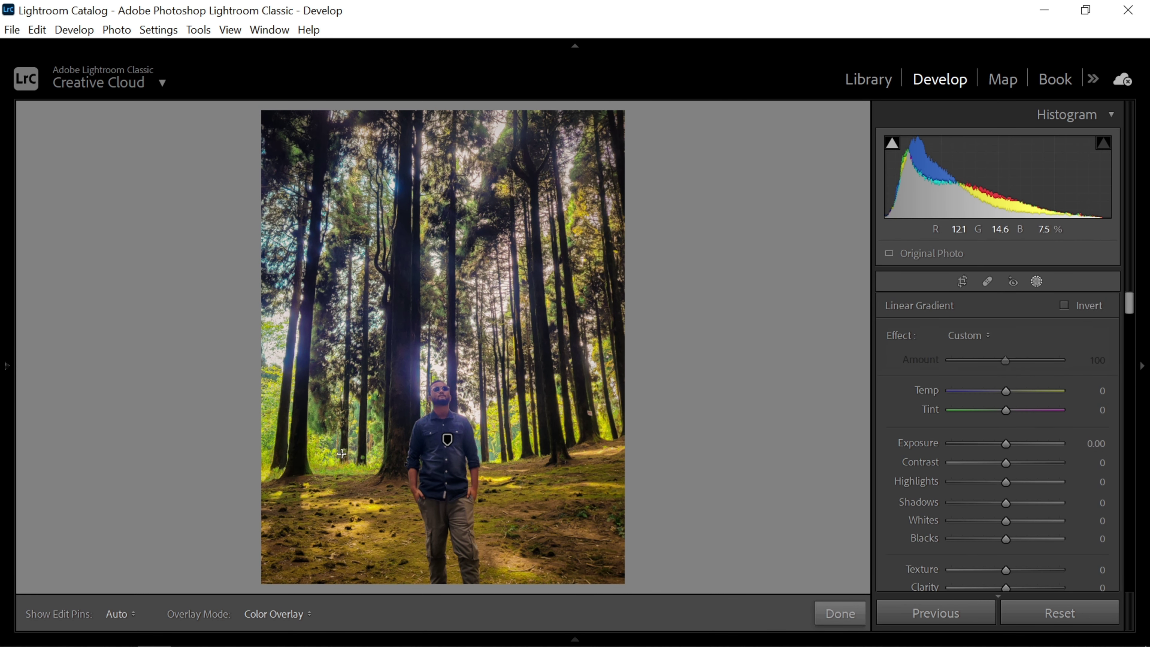
left_click_drag(306, 464, 428, 394)
mouse_move(1005, 475)
left_mouse_down()
mouse_move(994, 476)
mouse_move(1016, 496)
left_mouse_up()
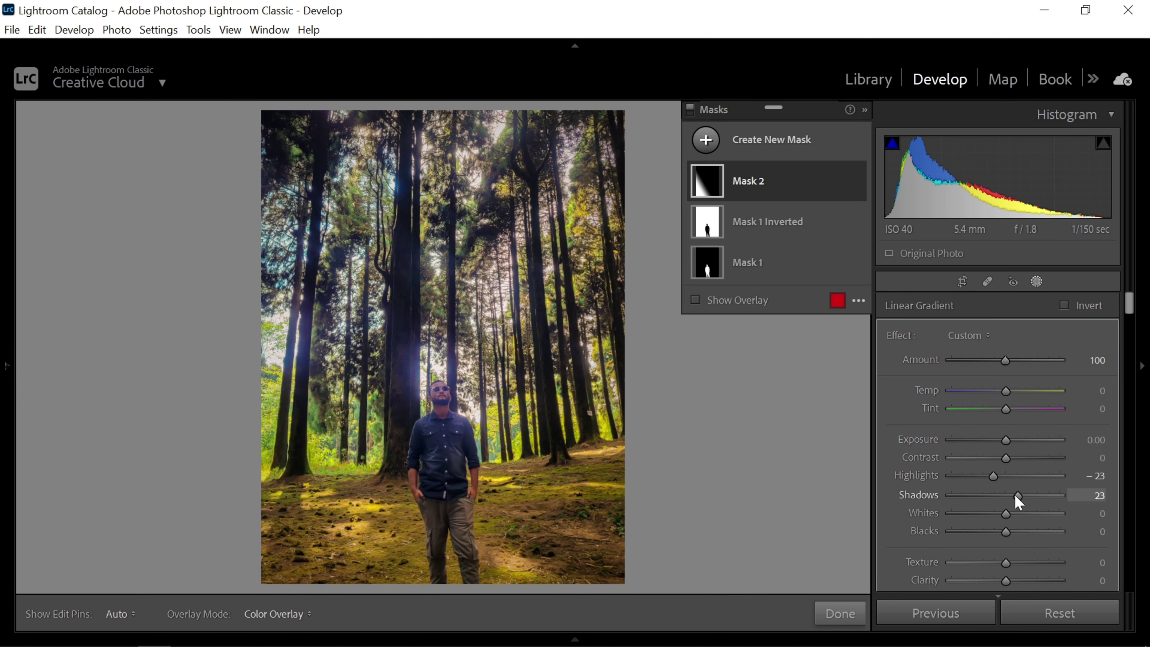
Add a second gradient from the right, then give Mask 2 Clarity 14 and Dehaze 24.
left_click(775, 141)
left_click(825, 260)
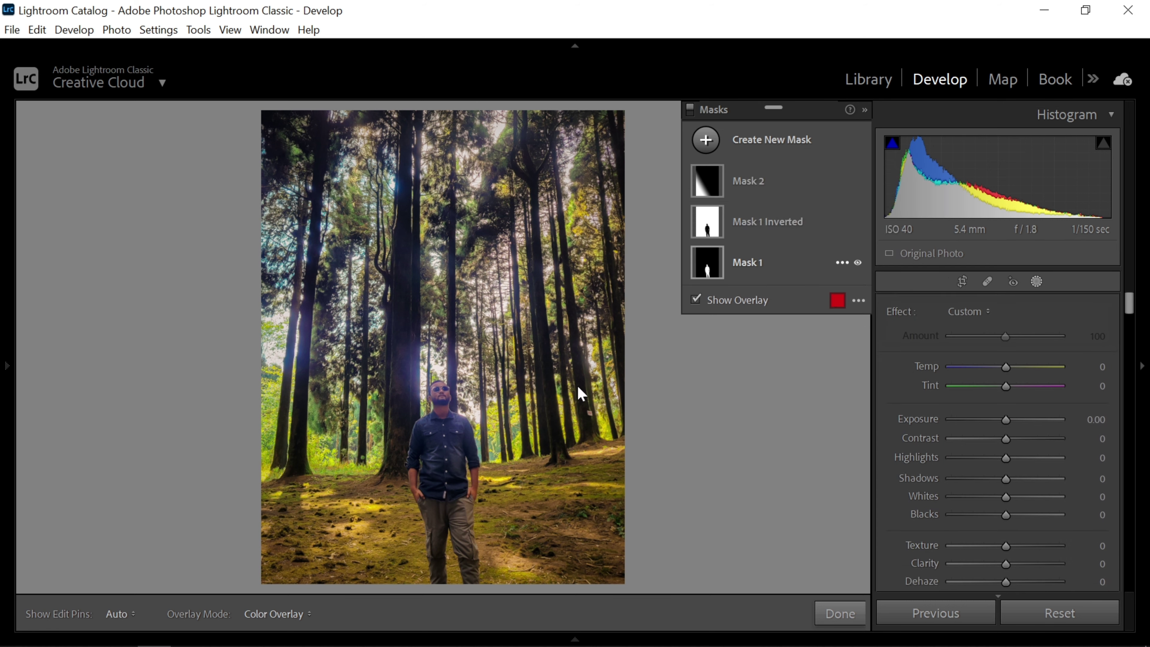
left_click_drag(539, 359, 584, 372)
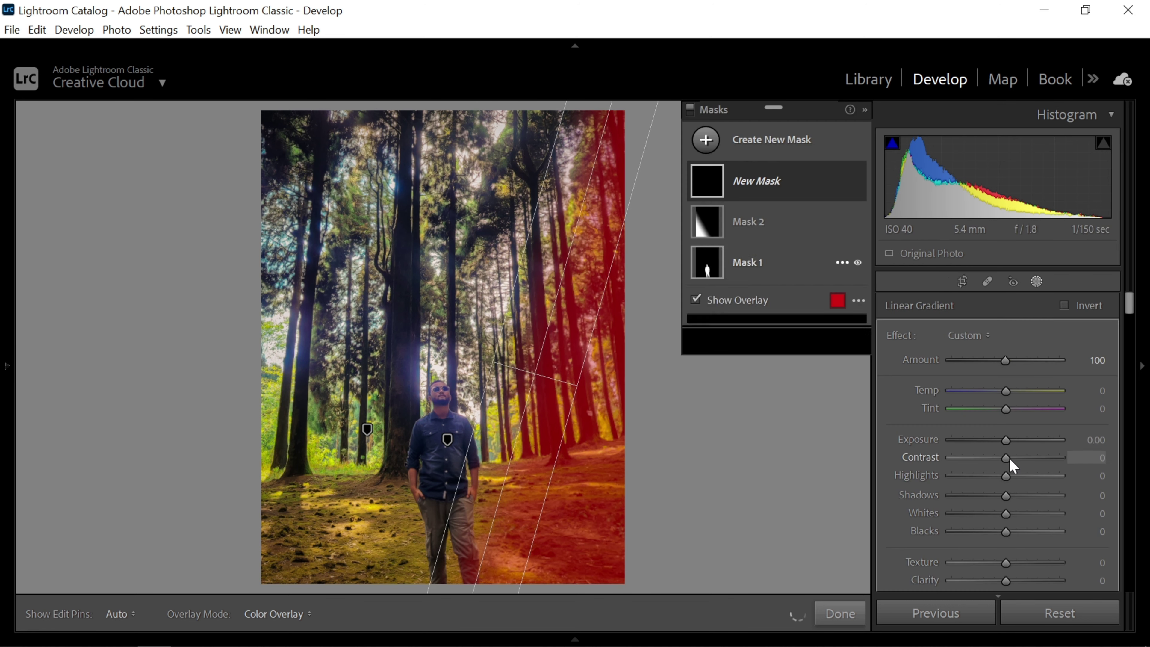
mouse_move(1005, 475)
left_mouse_down()
mouse_move(992, 479)
mouse_move(1022, 486)
left_mouse_up()
scroll(996, 480, "down", 2)
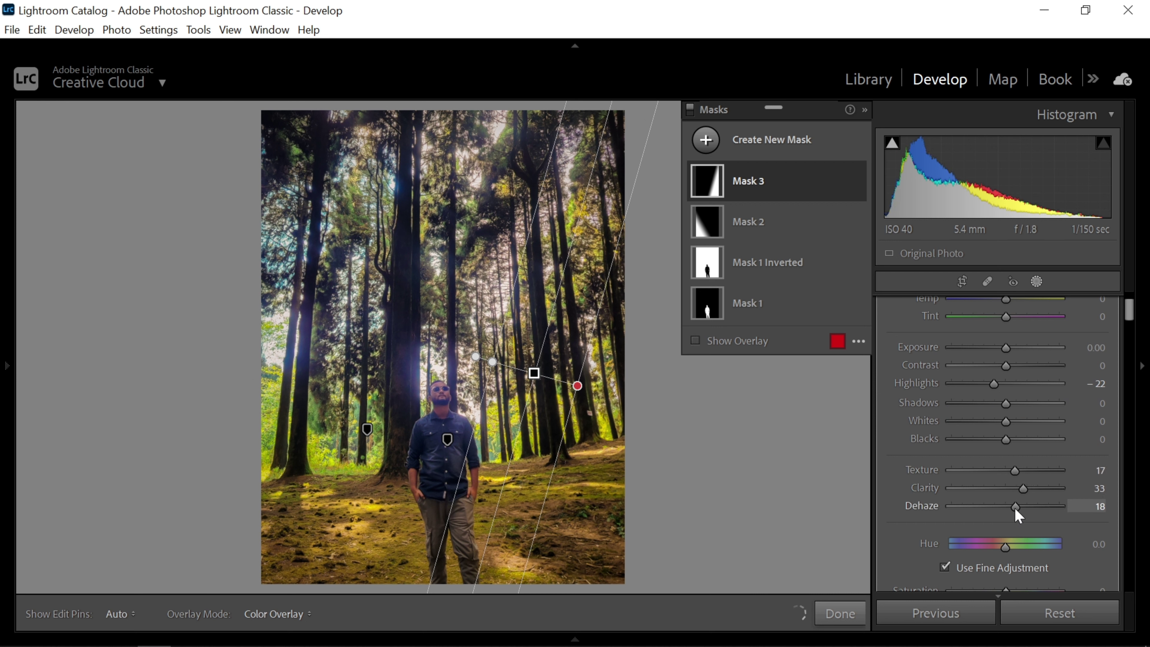
left_click(748, 221)
mouse_move(1013, 489)
left_mouse_down()
mouse_move(1022, 504)
mouse_move(1012, 472)
left_mouse_up()
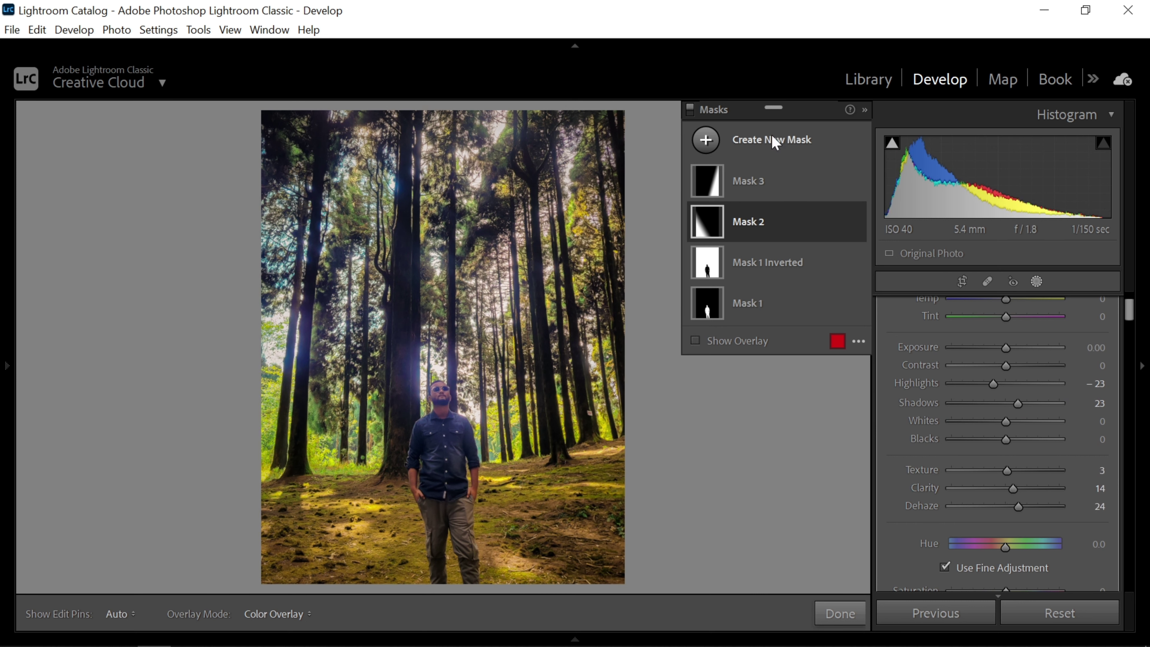
Draw a large radial gradient mask centred around the man.
left_click(772, 138)
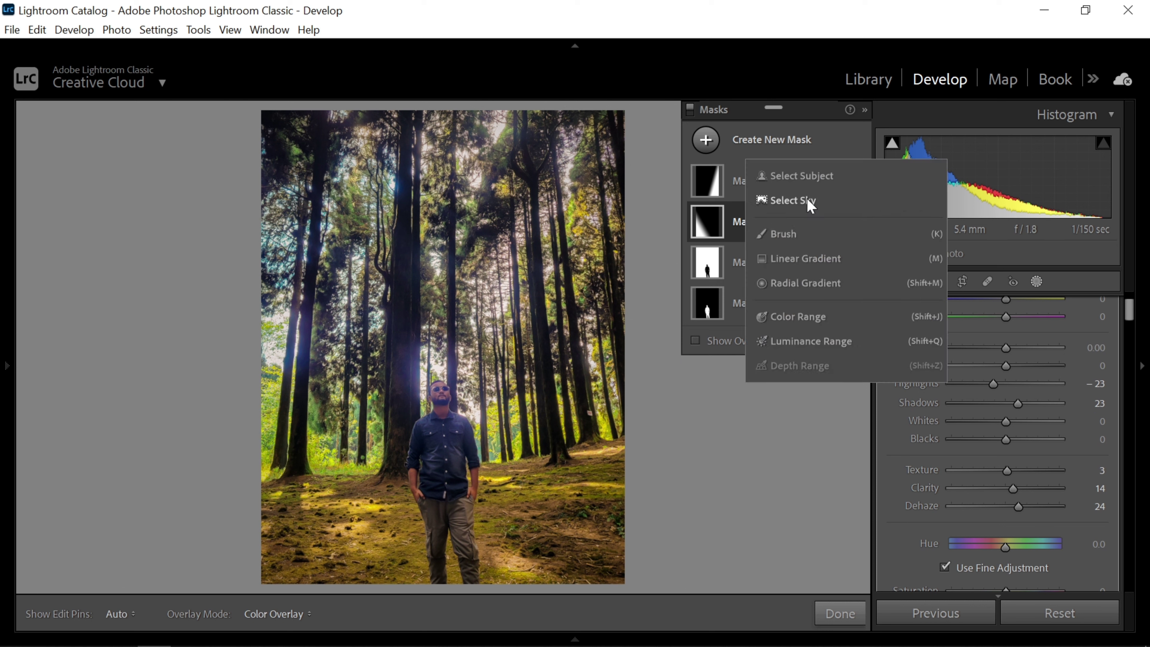
left_click(804, 284)
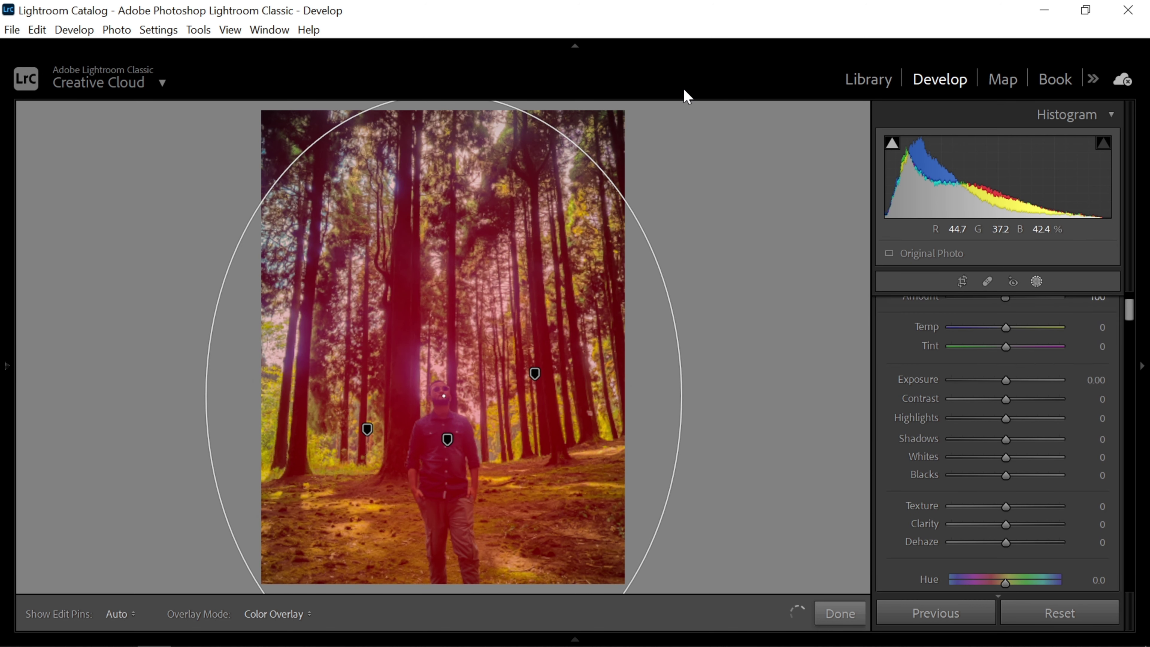
left_click_drag(443, 396, 860, 68)
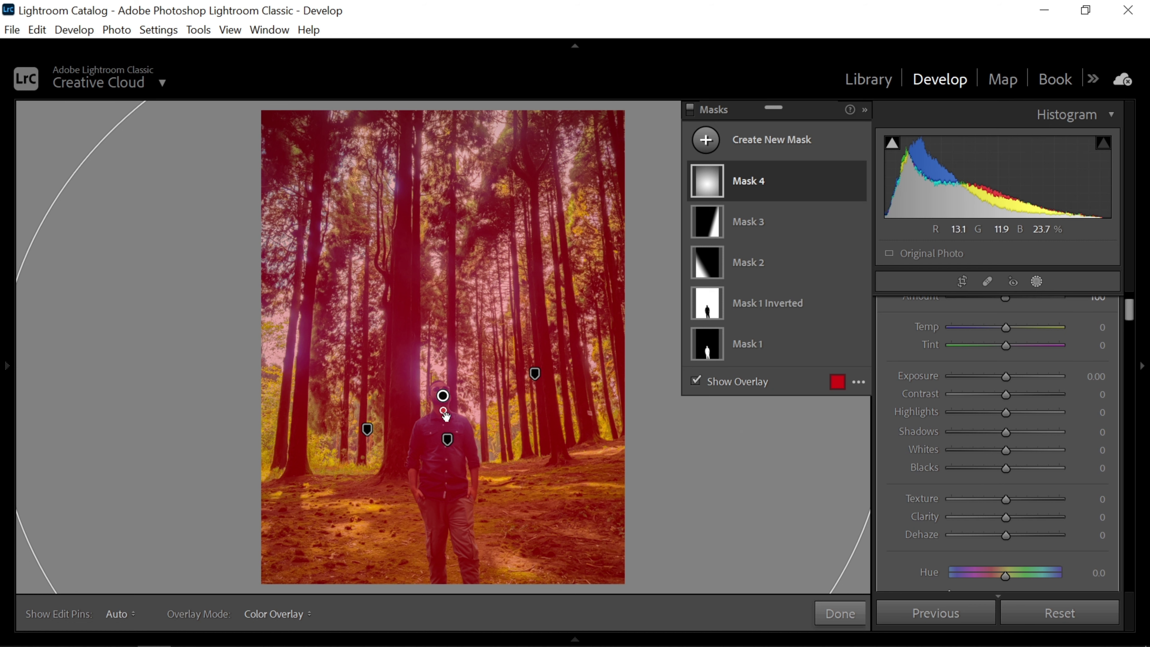
mouse_move(443, 397)
left_mouse_down()
mouse_move(444, 567)
mouse_move(443, 463)
left_mouse_up()
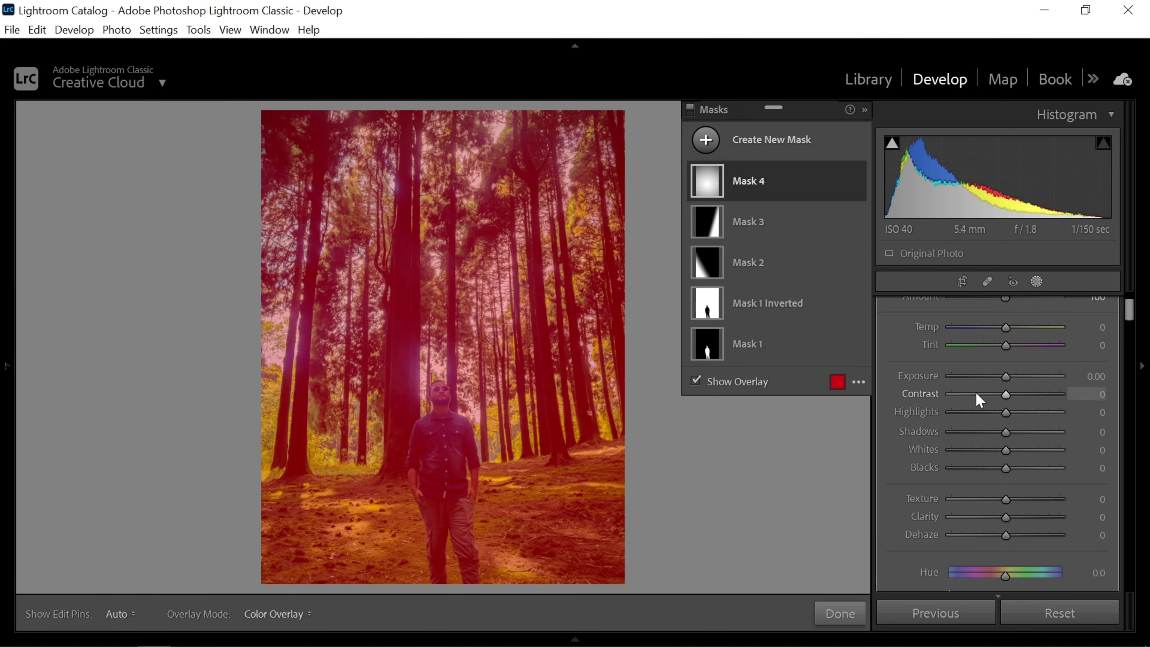
Give the radial mask Temp 10, Highlights 18, Shadows 5, Whites -14, then show Before.
mouse_move(1006, 327)
left_mouse_down()
mouse_move(1025, 327)
mouse_move(1007, 330)
mouse_move(1014, 337)
left_mouse_up()
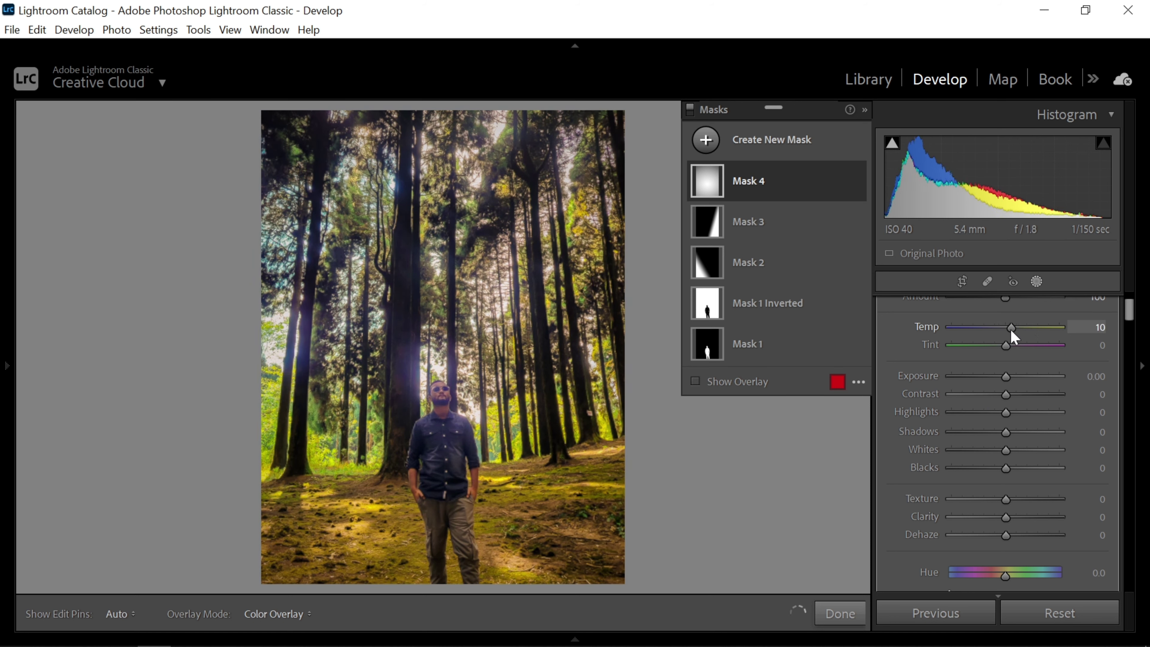
mouse_move(1009, 411)
left_mouse_down()
mouse_move(1019, 411)
mouse_move(998, 450)
left_mouse_up()
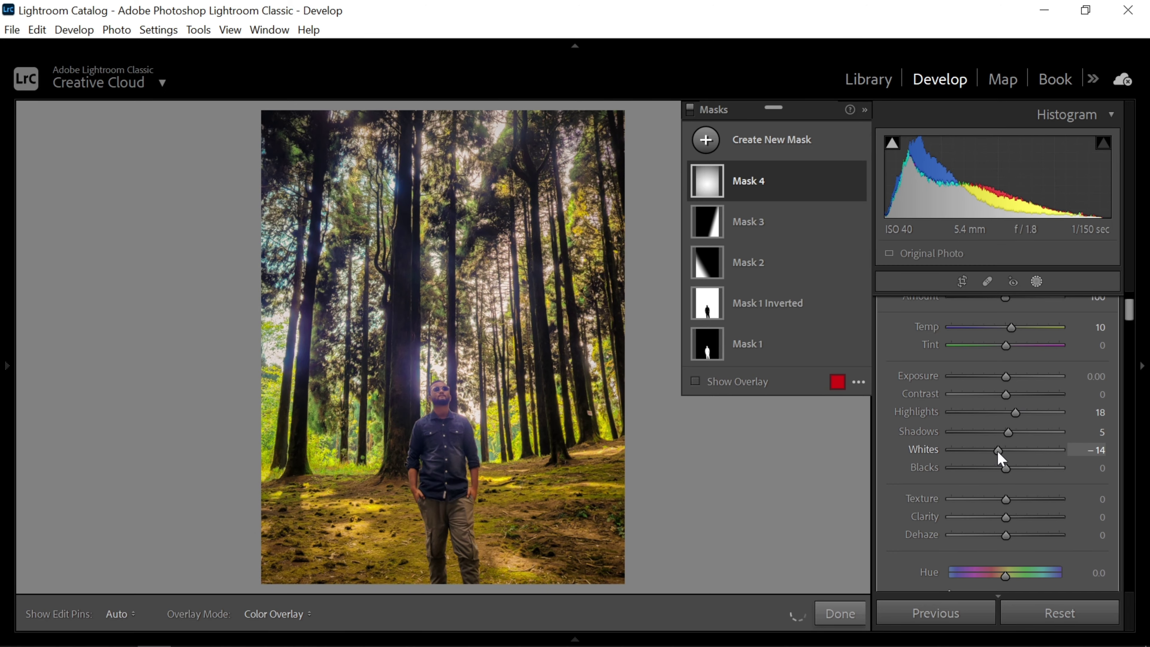
left_click(840, 613)
key("backslash")
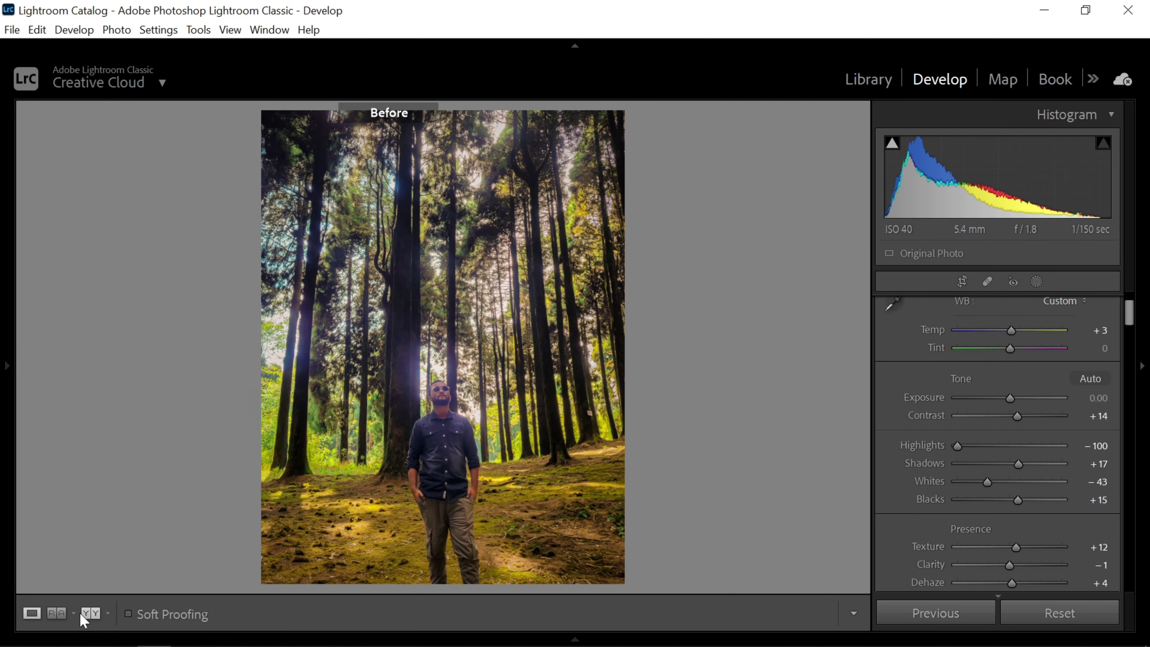